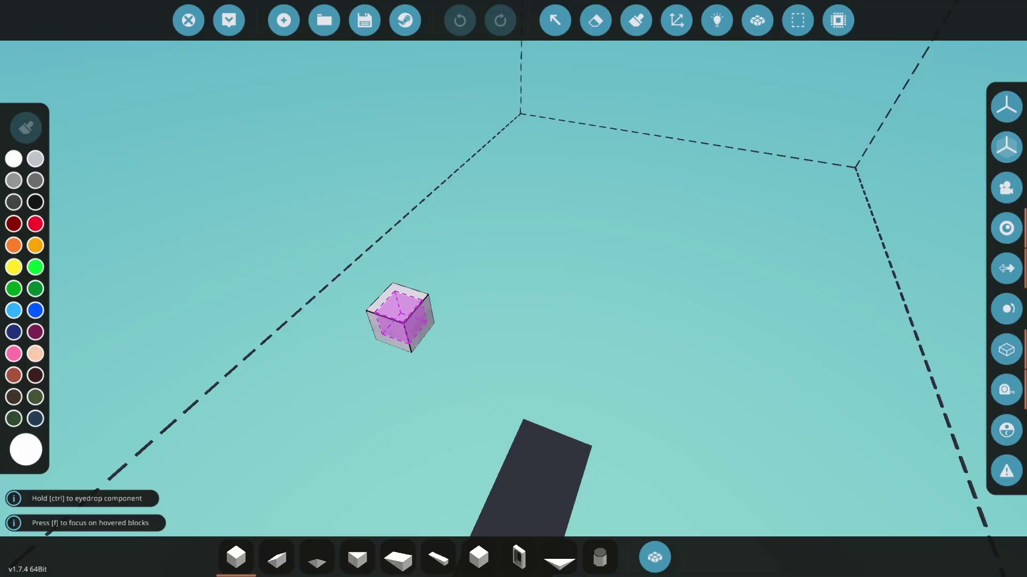
Step: Turn on X-axis mirroring and extend a straight row of basic blocks sideways from the starting cube
{"action": "right_click_drag", "start_coordinate": [631, 269], "coordinate": [659, 244]}
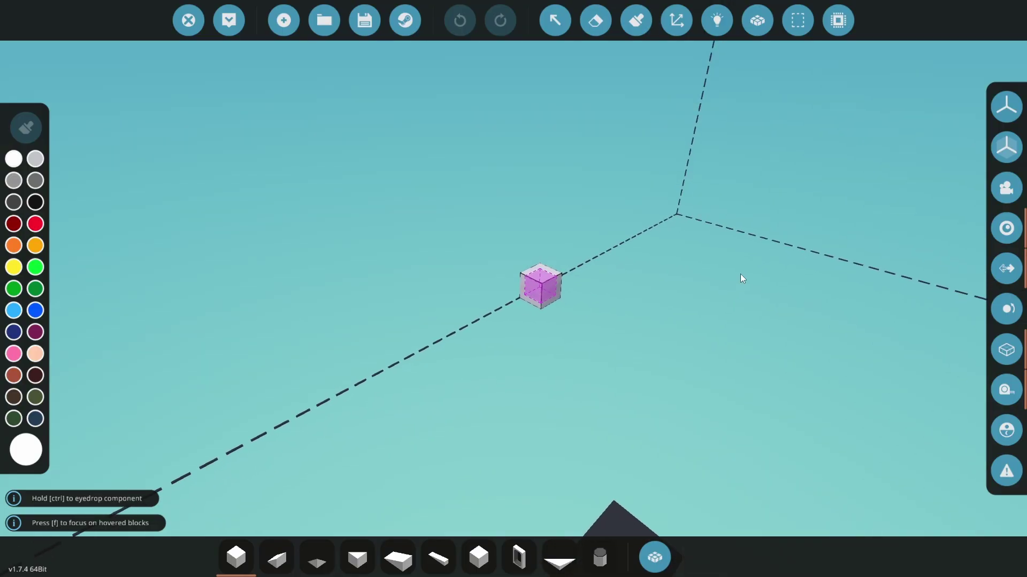
{"action": "left_click", "coordinate": [1007, 106]}
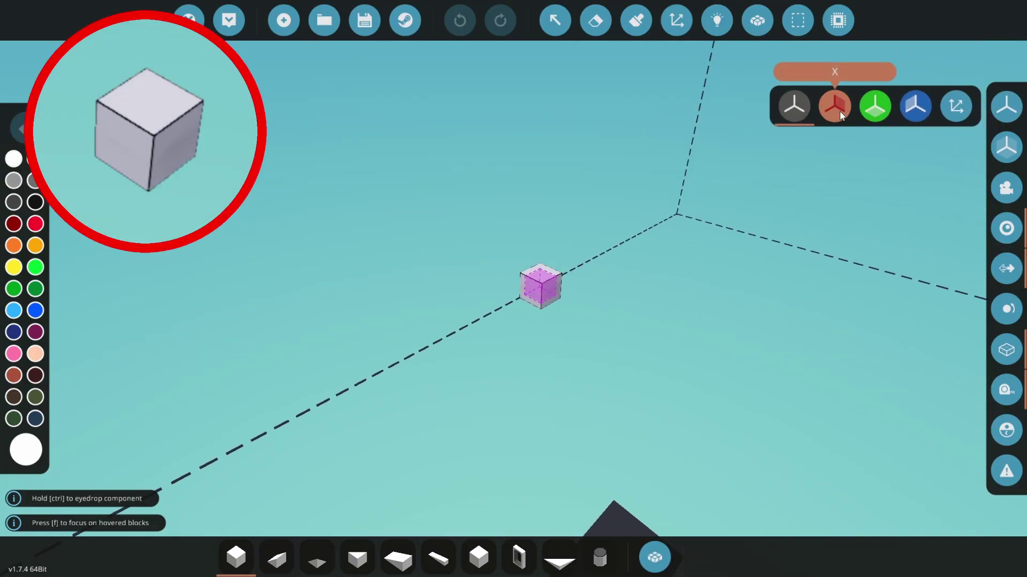
{"action": "left_click", "coordinate": [835, 107]}
{"action": "left_click_drag", "start_coordinate": [563, 294], "coordinate": [910, 464]}
{"action": "key", "text": "s"}
{"action": "right_click_drag", "start_coordinate": [910, 464], "coordinate": [957, 473]}
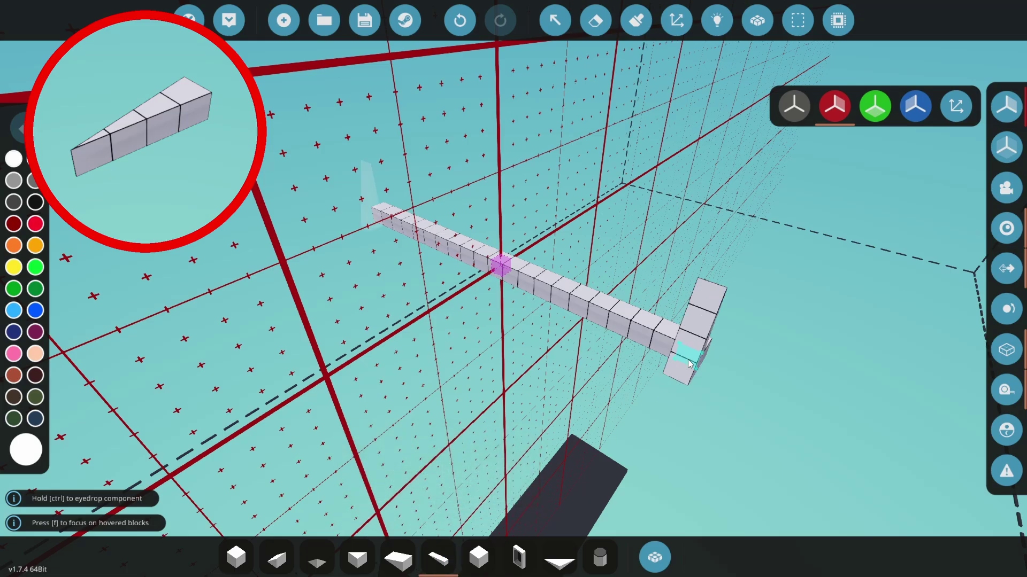
Step: Run mirrored rows of 1x4 wedges forward from the ends of the block row and erase the surplus pieces
{"action": "left_click_drag", "start_coordinate": [688, 363], "coordinate": [225, 408]}
{"action": "right_click_drag", "start_coordinate": [226, 408], "coordinate": [520, 381]}
{"action": "key", "text": "Delete"}
{"action": "left_click_drag", "start_coordinate": [617, 348], "coordinate": [166, 326]}
{"action": "right_click_drag", "start_coordinate": [269, 340], "coordinate": [389, 341]}
{"action": "key", "text": "w"}
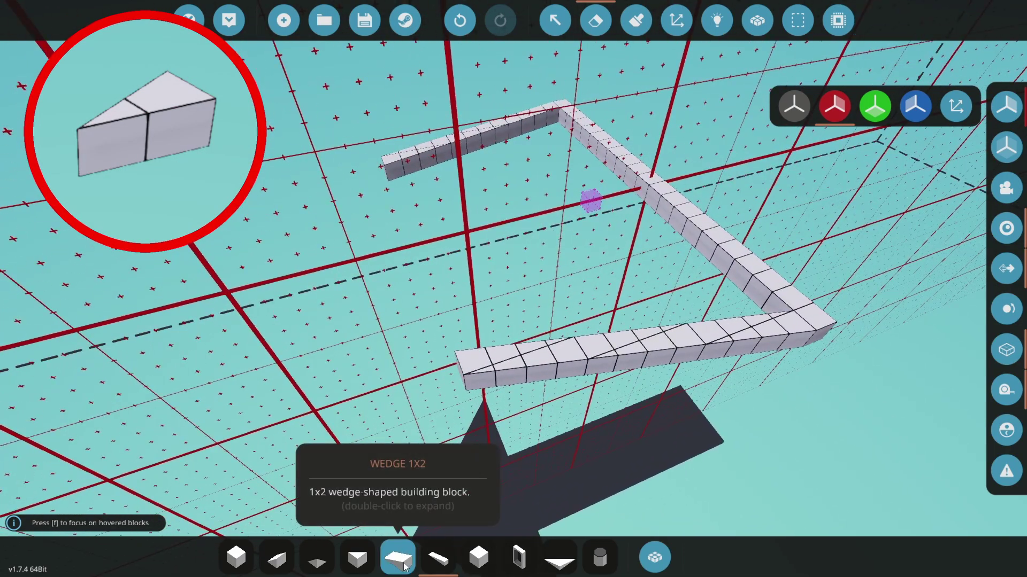
Step: Continue both deck edges inward with mirrored rows of 1x2 wedges and erase the surplus wedges at the ends
{"action": "left_click", "coordinate": [398, 558]}
{"action": "key", "text": "u"}
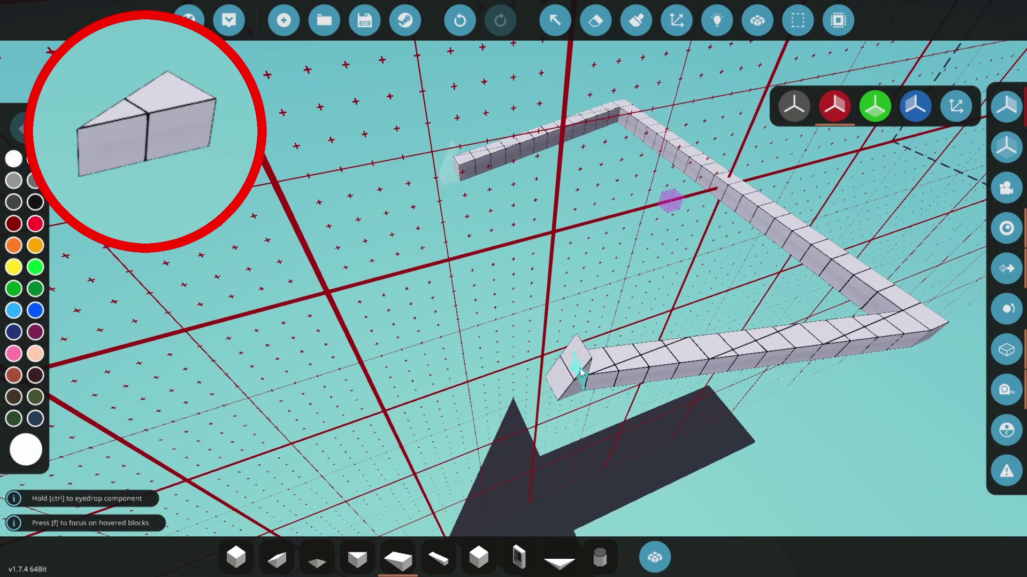
{"action": "left_click_drag", "start_coordinate": [581, 373], "coordinate": [160, 343]}
{"action": "right_click_drag", "start_coordinate": [161, 344], "coordinate": [481, 412]}
{"action": "key", "text": "x"}
{"action": "left_click_drag", "start_coordinate": [473, 346], "coordinate": [328, 341]}
{"action": "right_click_drag", "start_coordinate": [334, 358], "coordinate": [428, 369]}
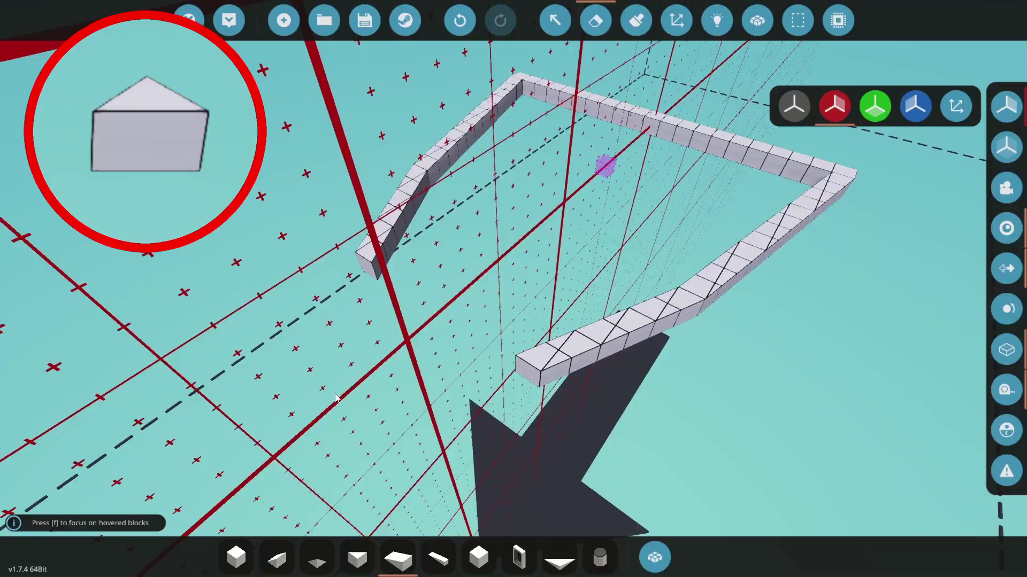
Step: Continue both deck edges toward the bow with mirrored rows of 1x1 wedges
{"action": "left_click", "coordinate": [277, 558]}
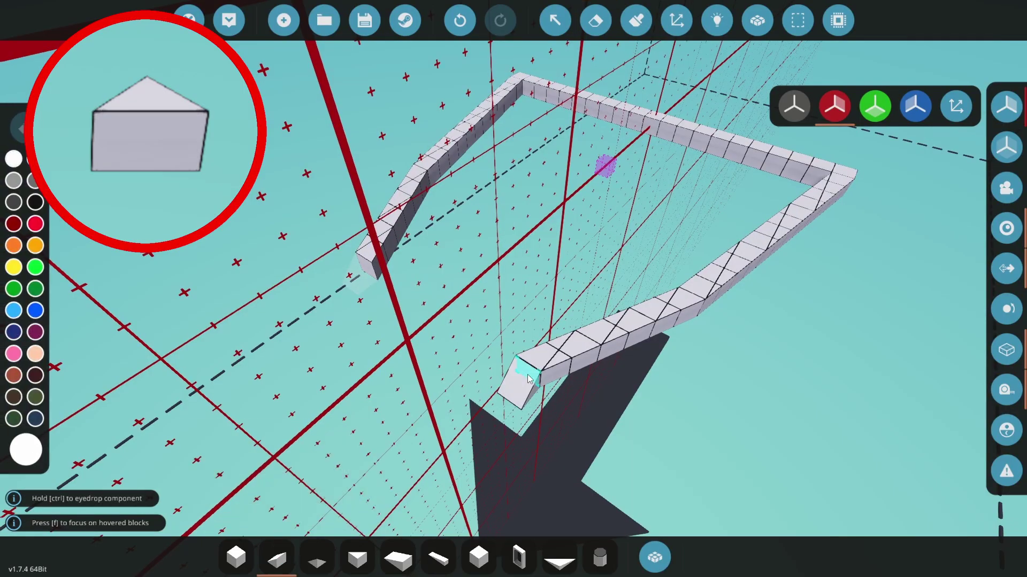
{"action": "left_click_drag", "start_coordinate": [527, 376], "coordinate": [382, 392]}
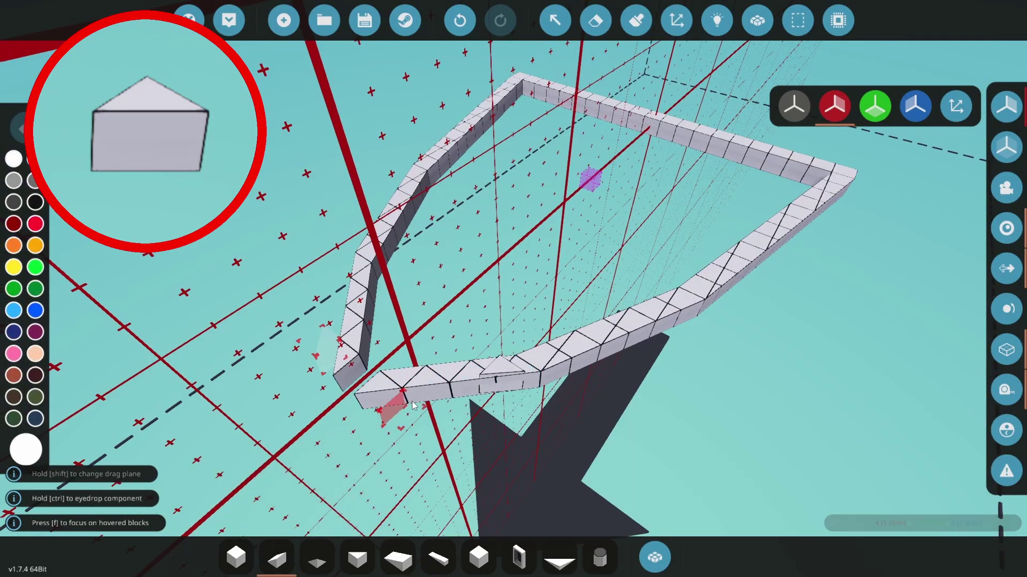
{"action": "right_click_drag", "start_coordinate": [466, 428], "coordinate": [586, 471]}
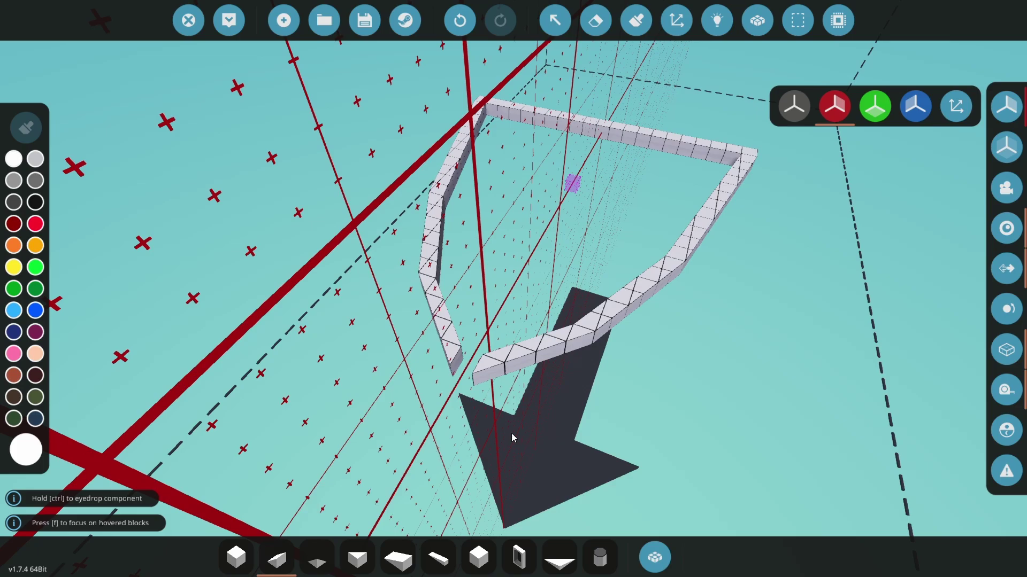
{"action": "key", "text": "Delete"}
{"action": "left_click", "coordinate": [490, 370]}
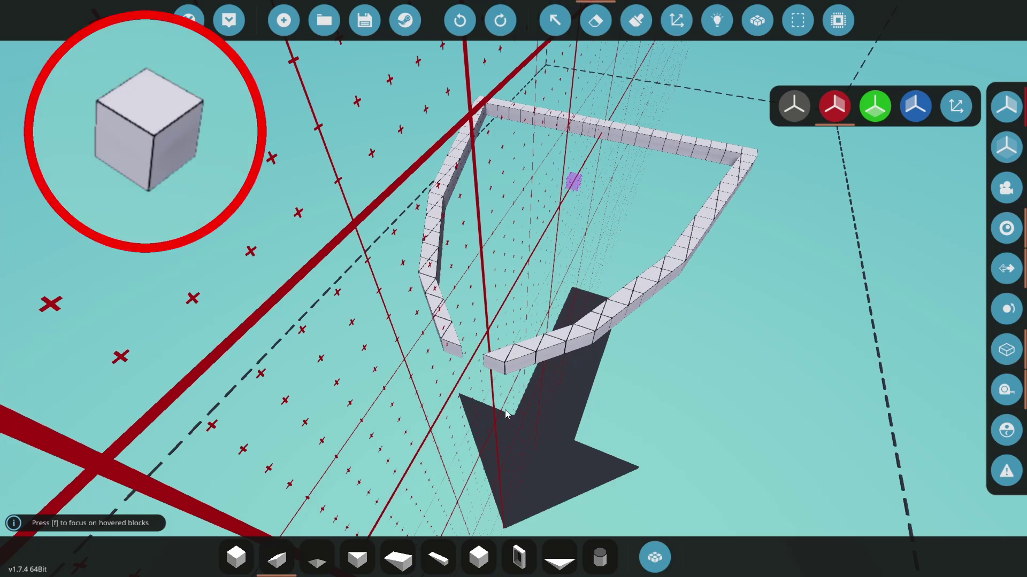
{"action": "key", "text": "ctrl+z"}
Step: Close the gap at the bow tip of the deck outline using the basic block
{"action": "key", "text": "1"}
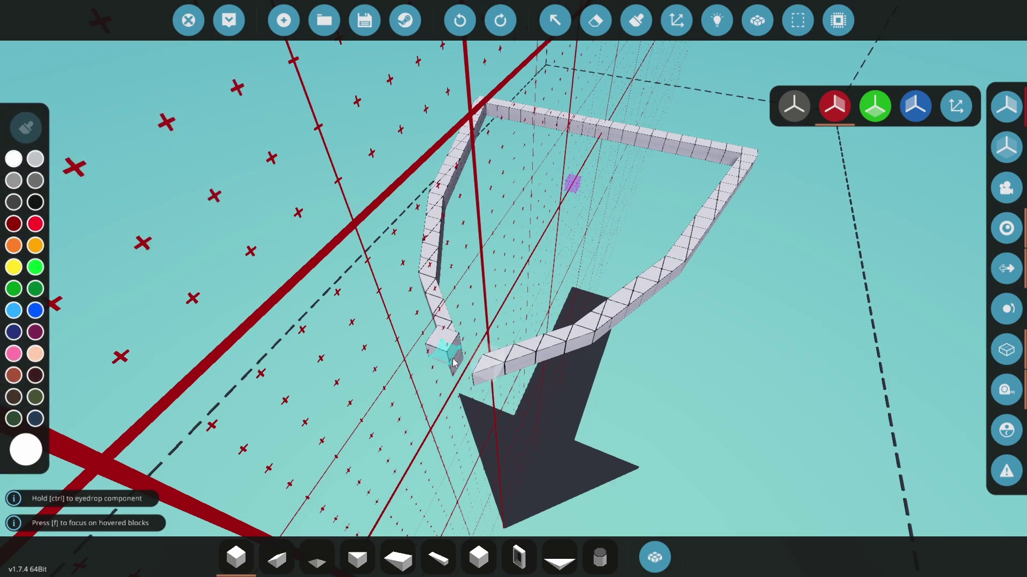
{"action": "right_click_drag", "start_coordinate": [393, 437], "coordinate": [540, 434]}
{"action": "right_click_drag", "start_coordinate": [513, 289], "coordinate": [540, 331]}
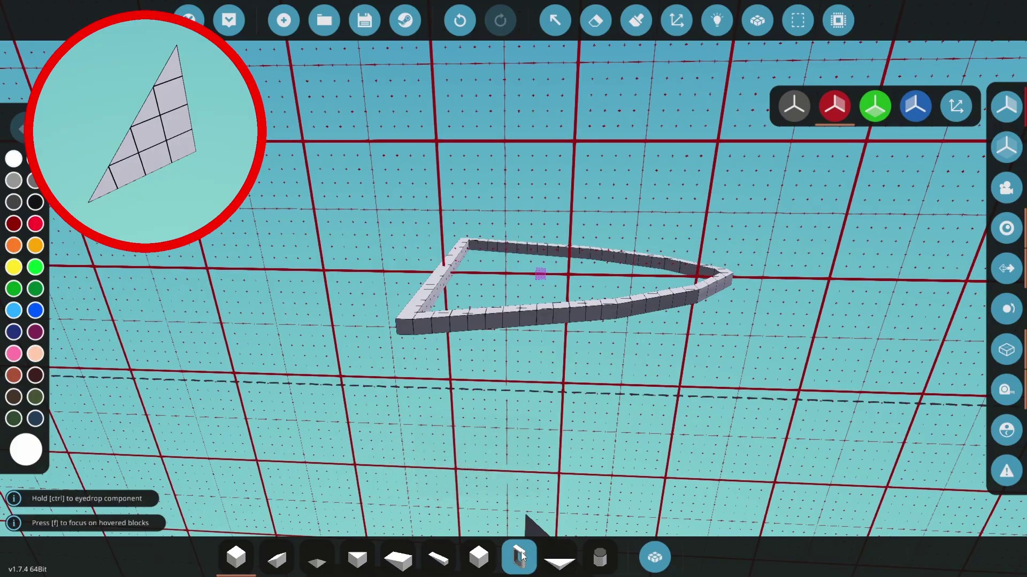
Step: Place a diagonal run of 4x4 pyramids down the hull side from the stern corner and erase the surplus at its lower end
{"action": "left_click", "coordinate": [553, 563]}
{"action": "right_click_drag", "start_coordinate": [540, 508], "coordinate": [479, 349]}
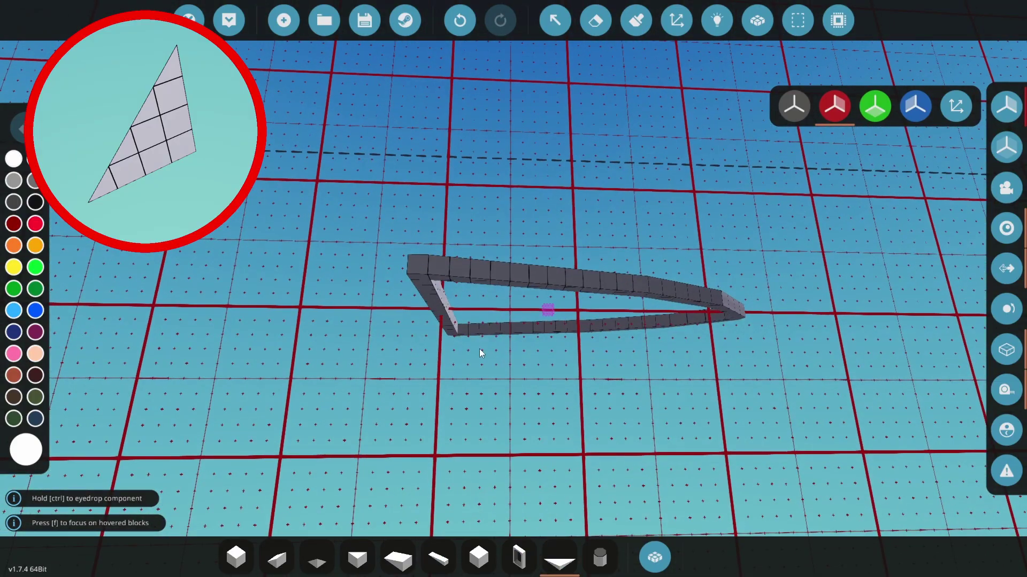
{"action": "left_click", "coordinate": [460, 277]}
{"action": "left_click_drag", "start_coordinate": [460, 276], "coordinate": [313, 414]}
{"action": "left_click_drag", "start_coordinate": [276, 461], "coordinate": [224, 500]}
{"action": "key", "text": "Delete"}
{"action": "left_click", "coordinate": [277, 477]}
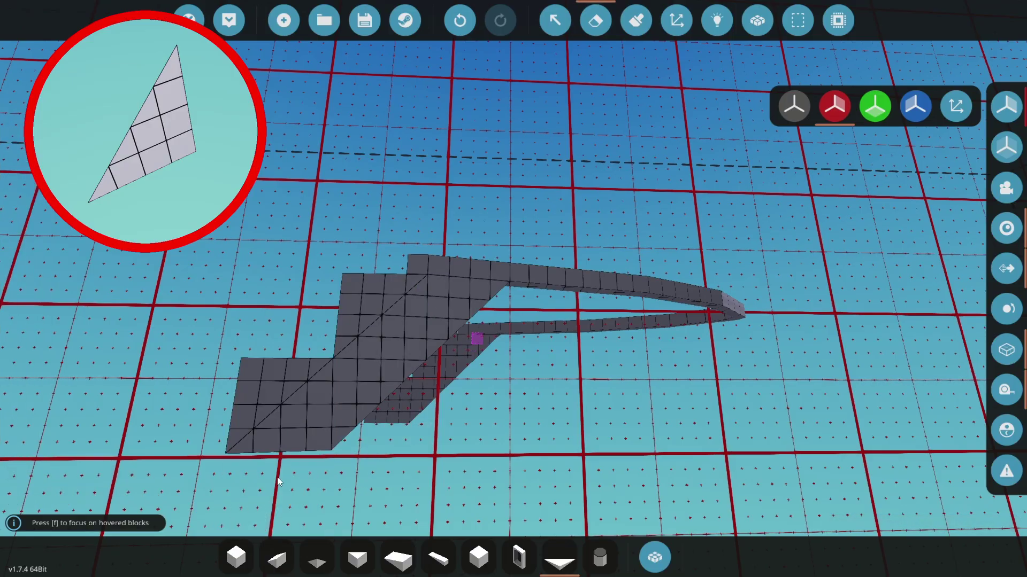
Step: Erase the upper-tier pyramid directly beneath the deck edge near the stern
{"action": "right_click_drag", "start_coordinate": [315, 417], "coordinate": [418, 476]}
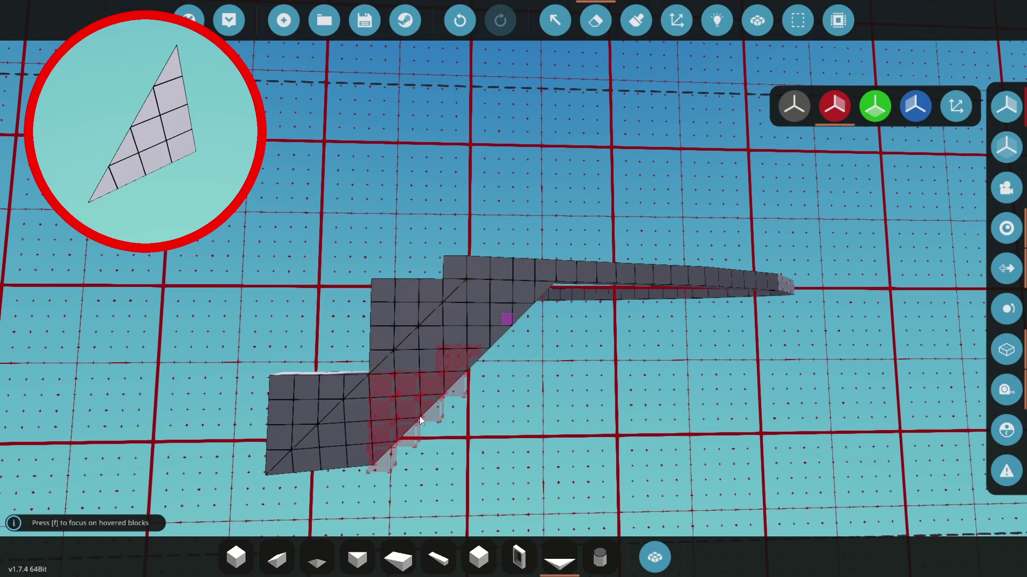
{"action": "key", "text": "w"}
{"action": "key", "text": "d"}
{"action": "left_click", "coordinate": [411, 366]}
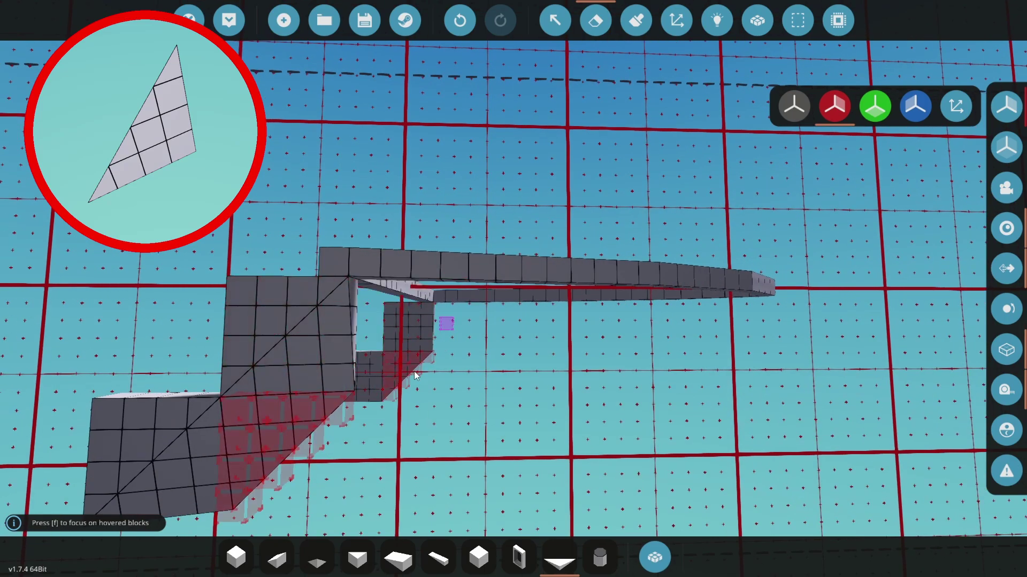
{"action": "key", "text": "x"}
Step: Reorient the 4x4 pyramid, fill the upper hull tier with a row of it toward the bow, and erase the surplus end piece
{"action": "key", "text": "i"}
{"action": "key", "text": "i"}
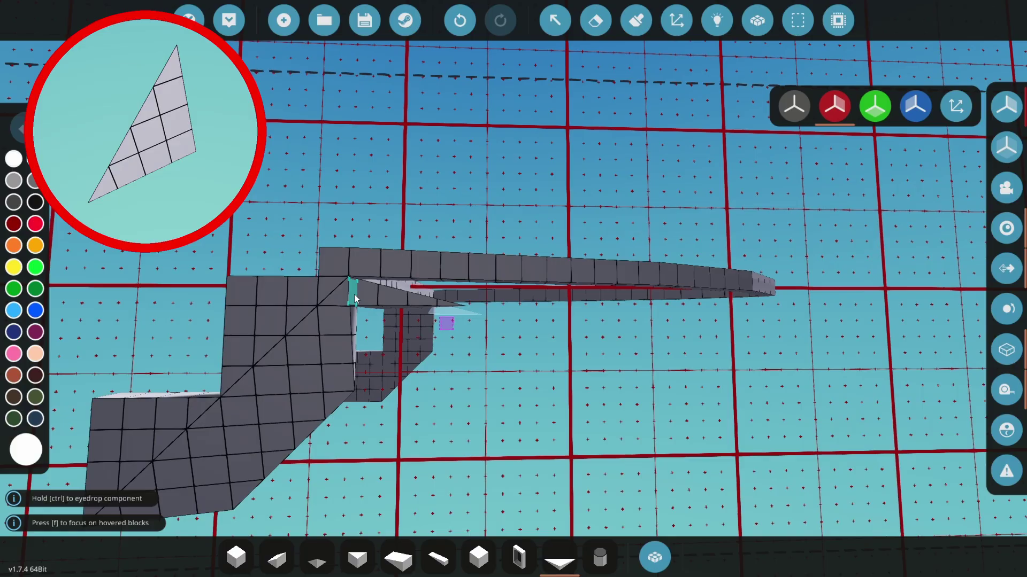
{"action": "key", "text": "u"}
{"action": "key", "text": "u"}
{"action": "key", "text": "u"}
{"action": "left_click_drag", "start_coordinate": [354, 294], "coordinate": [693, 286]}
{"action": "key", "text": "w"}
{"action": "key", "text": "d"}
{"action": "key", "text": "ctrl+z"}
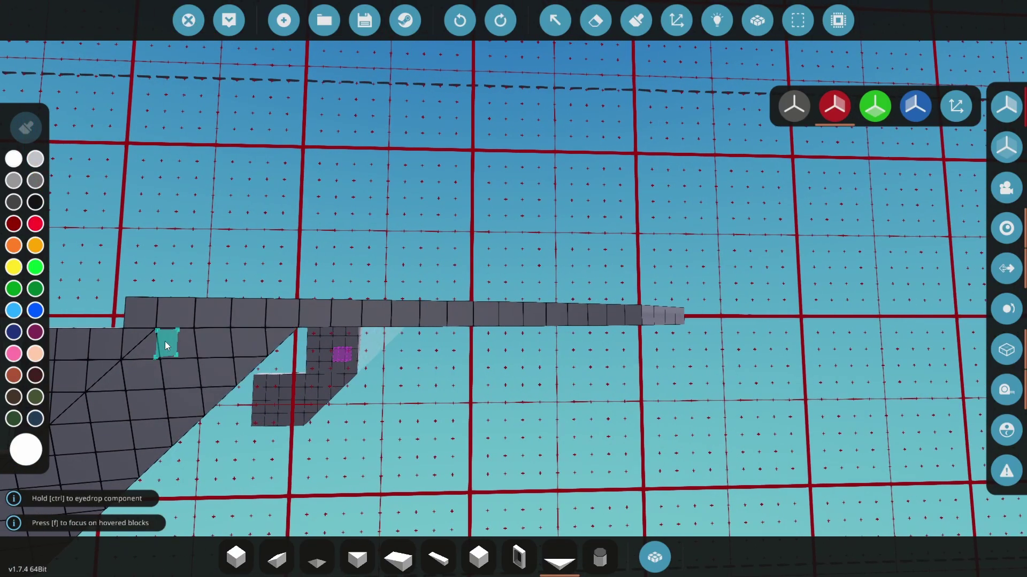
{"action": "left_click_drag", "start_coordinate": [165, 341], "coordinate": [600, 318]}
{"action": "mouse_move", "coordinate": [600, 319]}
{"action": "right_mouse_down"}
{"action": "mouse_move", "coordinate": [528, 408]}
{"action": "mouse_move", "coordinate": [540, 402]}
{"action": "right_mouse_up"}
{"action": "key", "text": "x"}
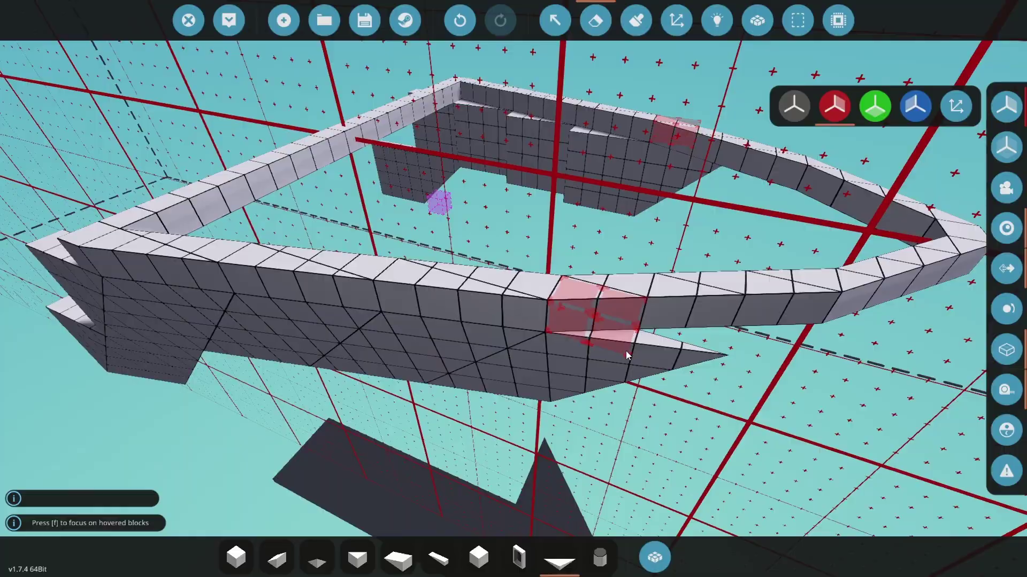
{"action": "left_click", "coordinate": [627, 371]}
Step: Choose the matching inverse pyramid block and place a row of it along the lower hull tier toward the bow
{"action": "right_click_drag", "start_coordinate": [668, 421], "coordinate": [642, 331]}
{"action": "scroll", "coordinate": [669, 425], "scroll_direction": "down", "scroll_amount": 3}
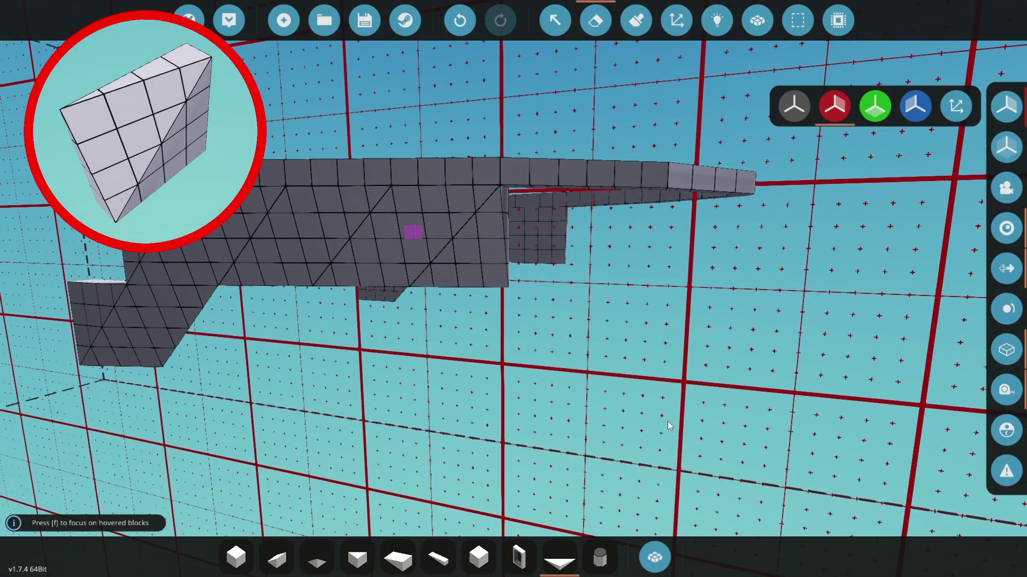
{"action": "right_click_drag", "start_coordinate": [667, 421], "coordinate": [712, 412]}
{"action": "key", "text": "Tab"}
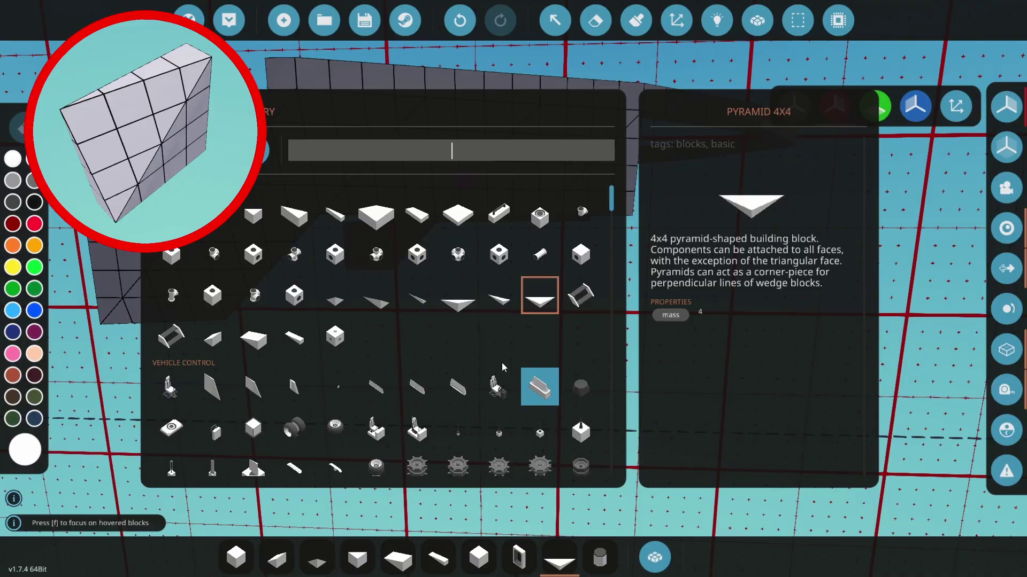
{"action": "left_click", "coordinate": [458, 217]}
{"action": "scroll", "coordinate": [466, 228], "scroll_direction": "up", "scroll_amount": 3}
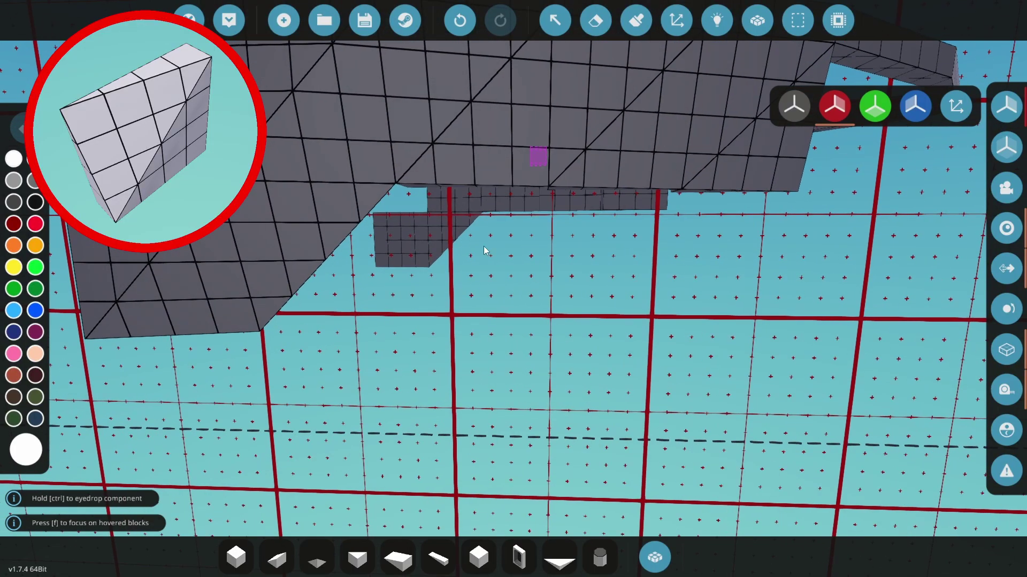
{"action": "left_click", "coordinate": [438, 221]}
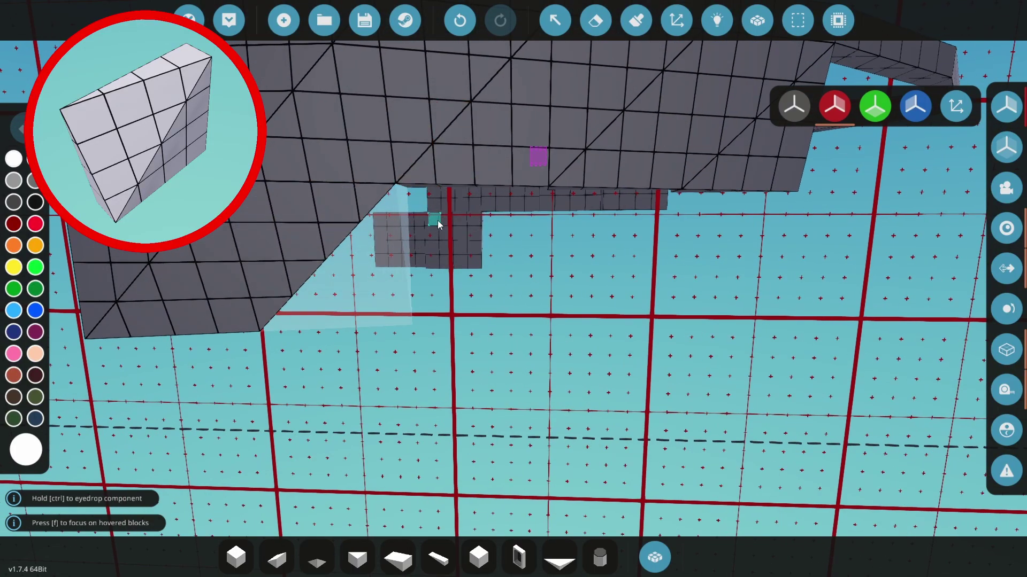
{"action": "left_click_drag", "start_coordinate": [438, 221], "coordinate": [600, 199]}
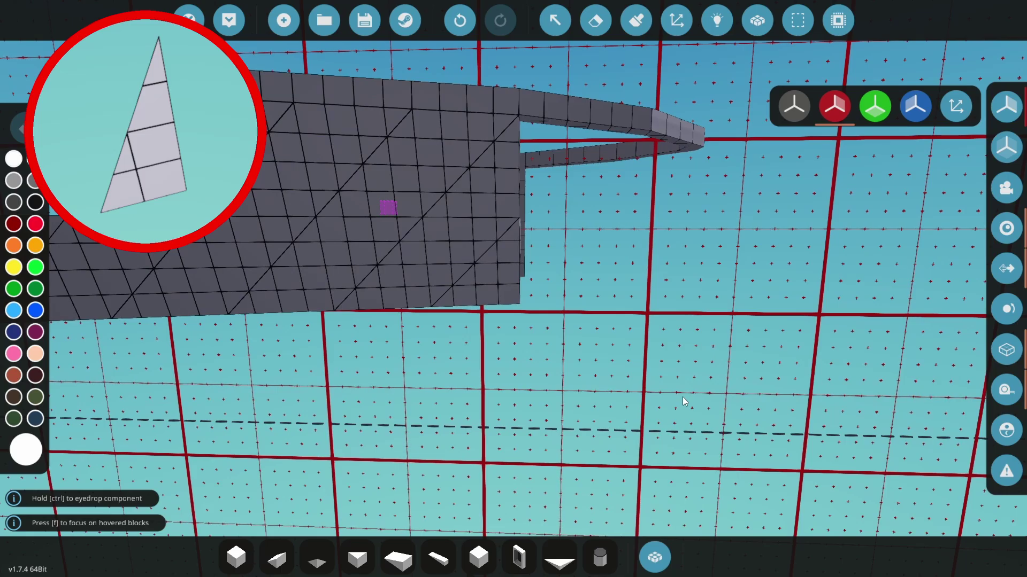
Step: Place a row of reoriented 2x4 pyramids along the upper hull tier toward the bow and erase the surplus piece
{"action": "key", "text": "q"}
{"action": "left_click", "coordinate": [491, 294]}
{"action": "right_click_drag", "start_coordinate": [492, 295], "coordinate": [425, 258]}
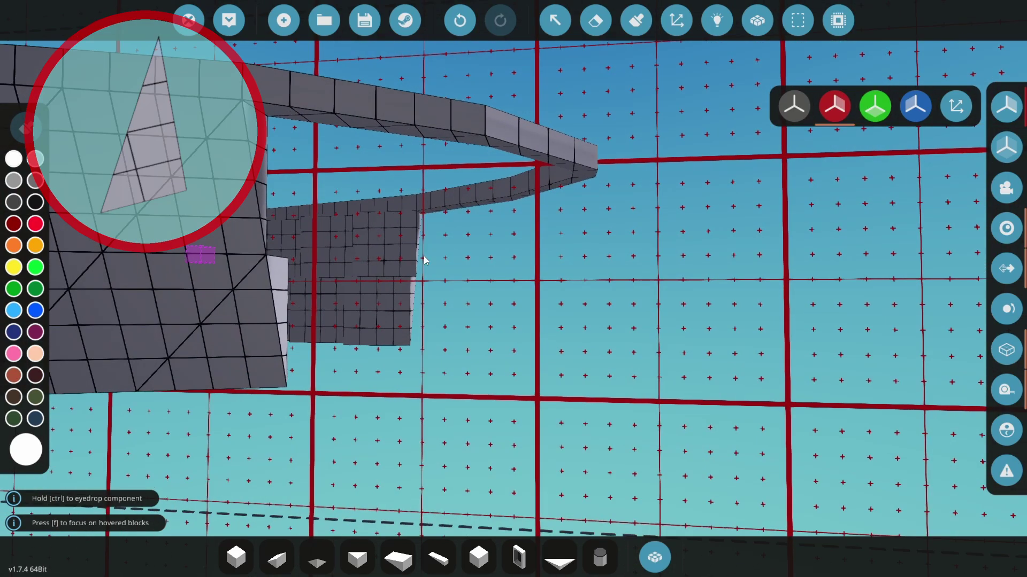
{"action": "key", "text": "i"}
{"action": "key", "text": "i"}
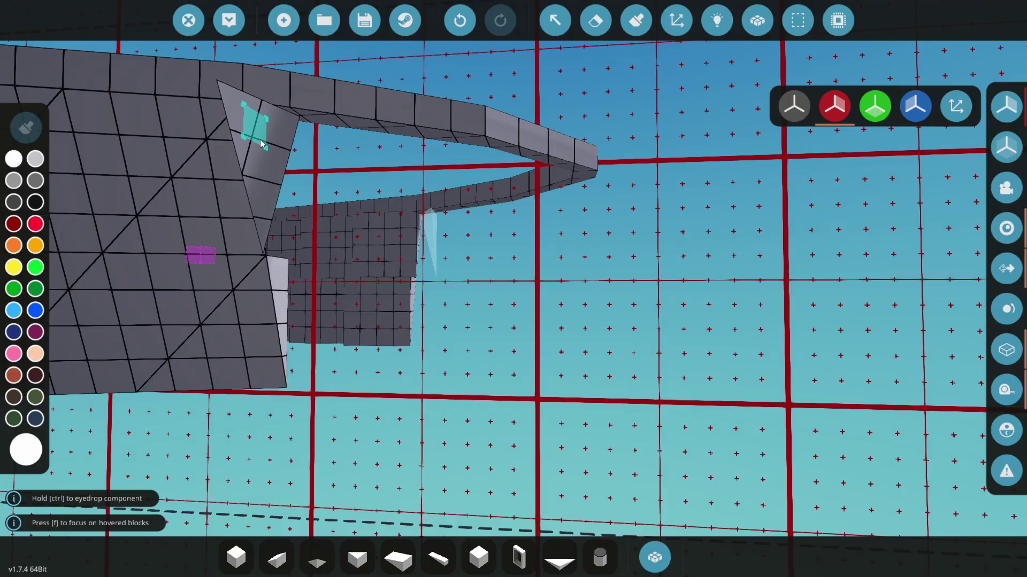
{"action": "key", "text": "l"}
{"action": "key", "text": "l"}
{"action": "mouse_move", "coordinate": [260, 142]}
{"action": "left_mouse_down"}
{"action": "mouse_move", "coordinate": [588, 162]}
{"action": "mouse_move", "coordinate": [538, 161]}
{"action": "left_mouse_up"}
{"action": "key", "text": "2"}
{"action": "left_click", "coordinate": [534, 170]}
{"action": "right_click_drag", "start_coordinate": [658, 270], "coordinate": [653, 271]}
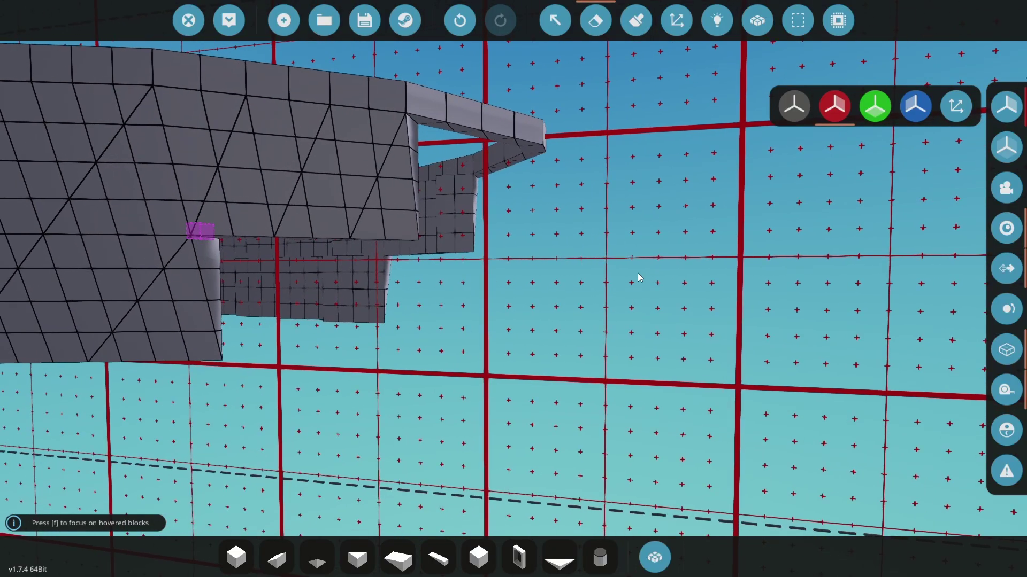
Step: Extend the lower hull tier toward the bow with the same pyramid row and erase the surplus end pieces
{"action": "key", "text": "1"}
{"action": "mouse_move", "coordinate": [210, 258]}
{"action": "left_mouse_down"}
{"action": "mouse_move", "coordinate": [451, 228]}
{"action": "mouse_move", "coordinate": [528, 150]}
{"action": "left_mouse_up"}
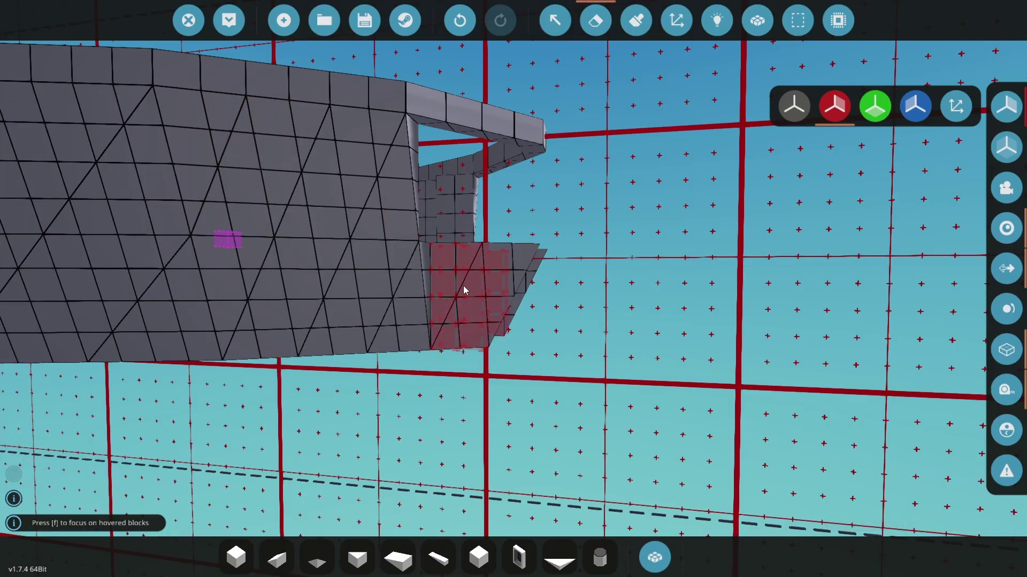
{"action": "left_click", "coordinate": [498, 286]}
{"action": "right_click_drag", "start_coordinate": [582, 315], "coordinate": [587, 315]}
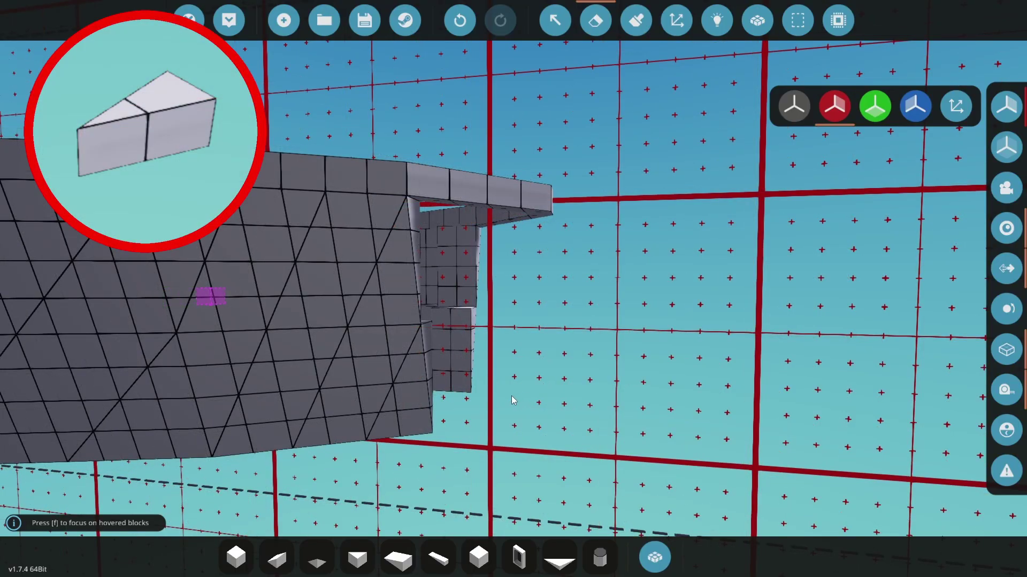
Step: Build a sloping stem of 1x2 wedges, about 2.75 m tall, from the bow tip down and back toward the stern
{"action": "key", "text": "d"}
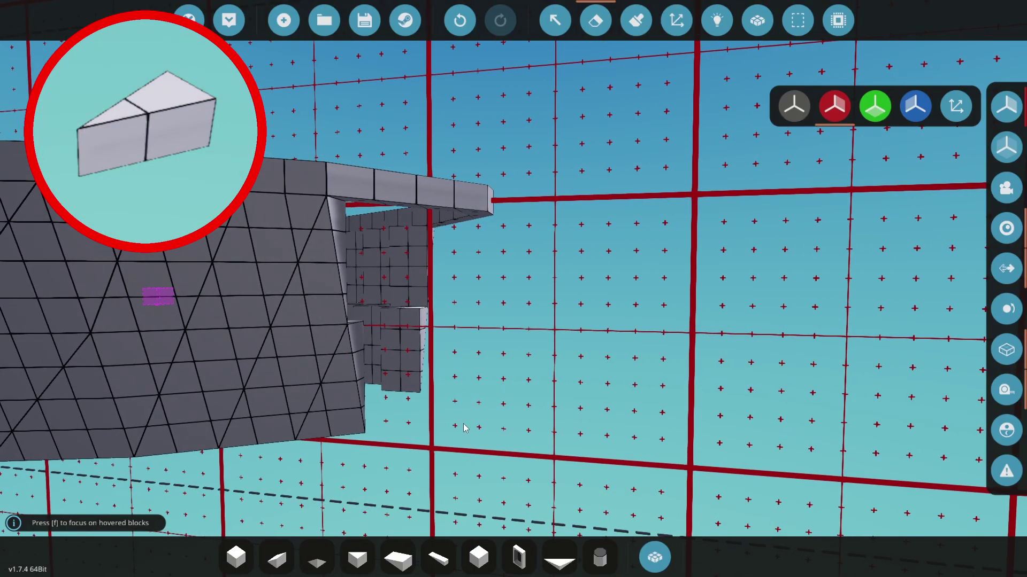
{"action": "left_click", "coordinate": [400, 558]}
{"action": "right_click_drag", "start_coordinate": [502, 374], "coordinate": [469, 220]}
{"action": "key", "text": "s"}
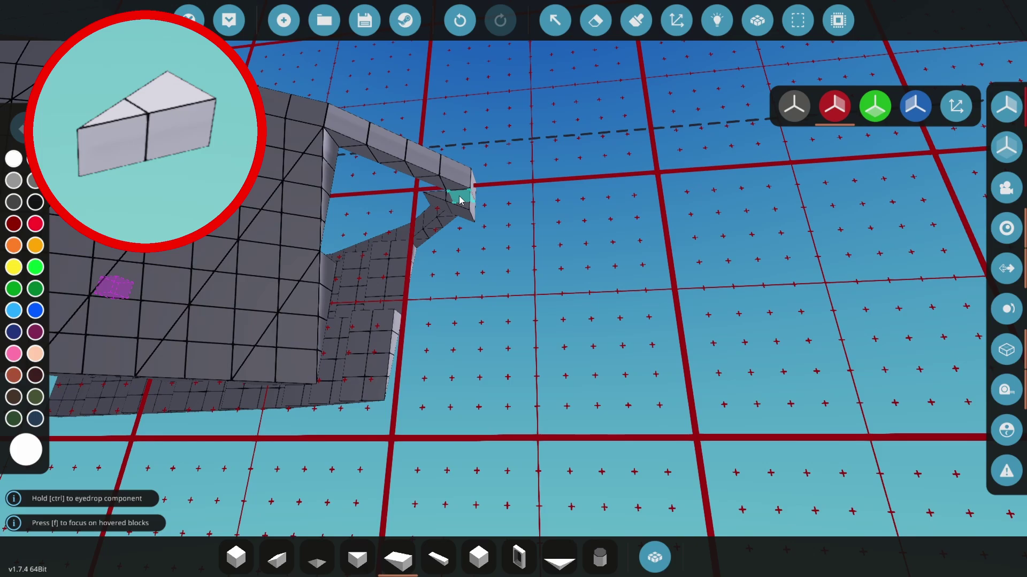
{"action": "left_click_drag", "start_coordinate": [460, 200], "coordinate": [529, 337]}
{"action": "right_click_drag", "start_coordinate": [406, 338], "coordinate": [529, 337]}
{"action": "left_click_drag", "start_coordinate": [529, 337], "coordinate": [425, 345]}
{"action": "right_click_drag", "start_coordinate": [529, 337], "coordinate": [424, 345]}
{"action": "key", "text": "a"}
{"action": "left_click_drag", "start_coordinate": [424, 345], "coordinate": [454, 386]}
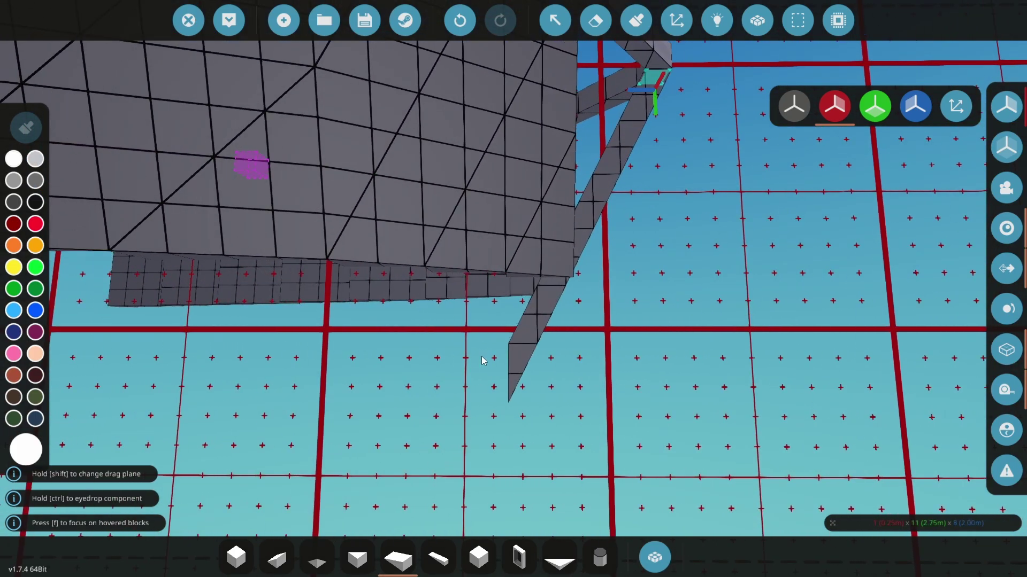
{"action": "left_click_drag", "start_coordinate": [509, 331], "coordinate": [513, 333]}
Step: Choose the 1x2 pyramid and fill a row beneath the deck edge from the bow stem back to the hull side
{"action": "right_click_drag", "start_coordinate": [557, 355], "coordinate": [621, 380]}
{"action": "key", "text": "Tab"}
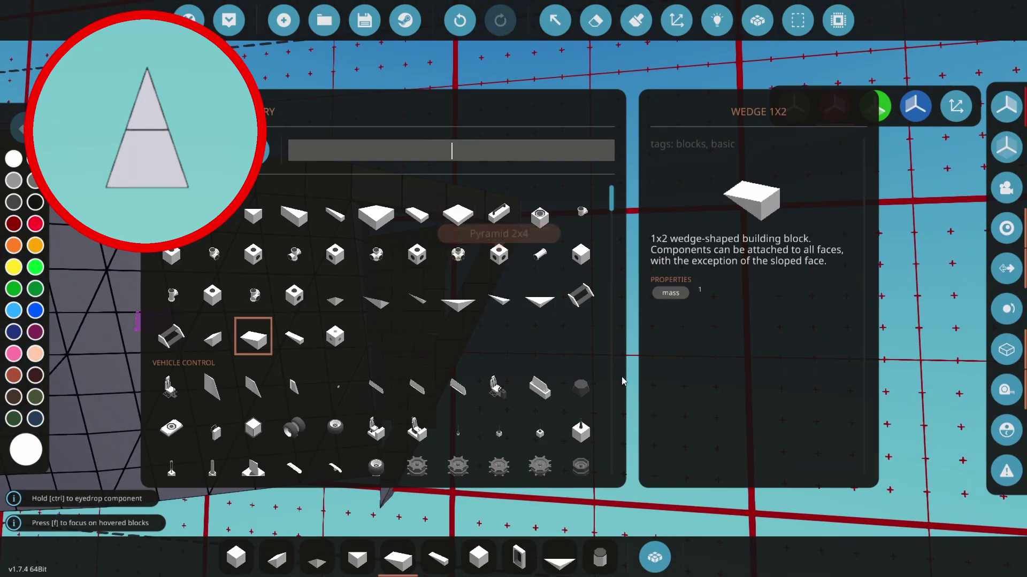
{"action": "left_click", "coordinate": [389, 305]}
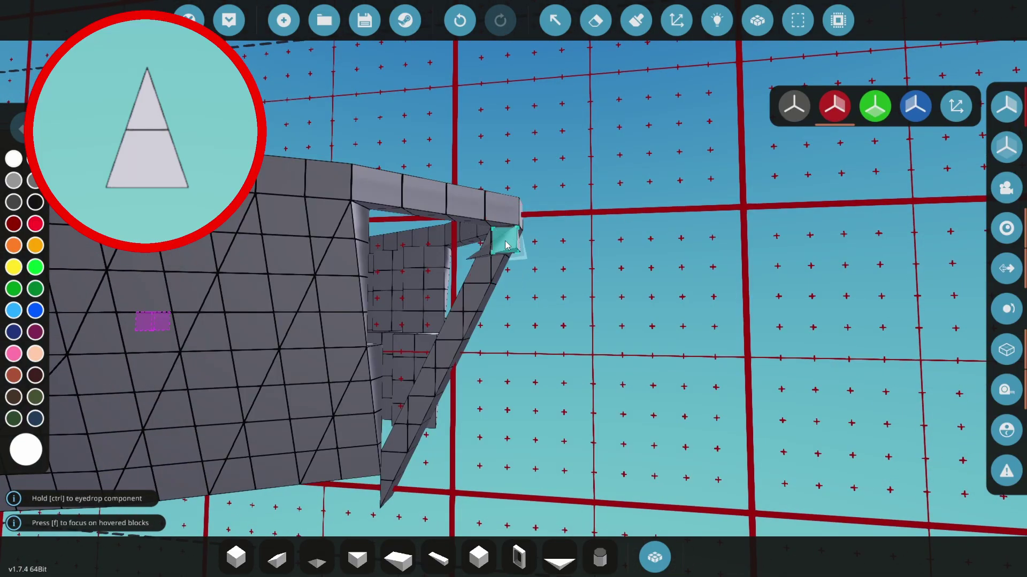
{"action": "left_click_drag", "start_coordinate": [507, 246], "coordinate": [367, 221]}
{"action": "right_click_drag", "start_coordinate": [440, 270], "coordinate": [595, 332]}
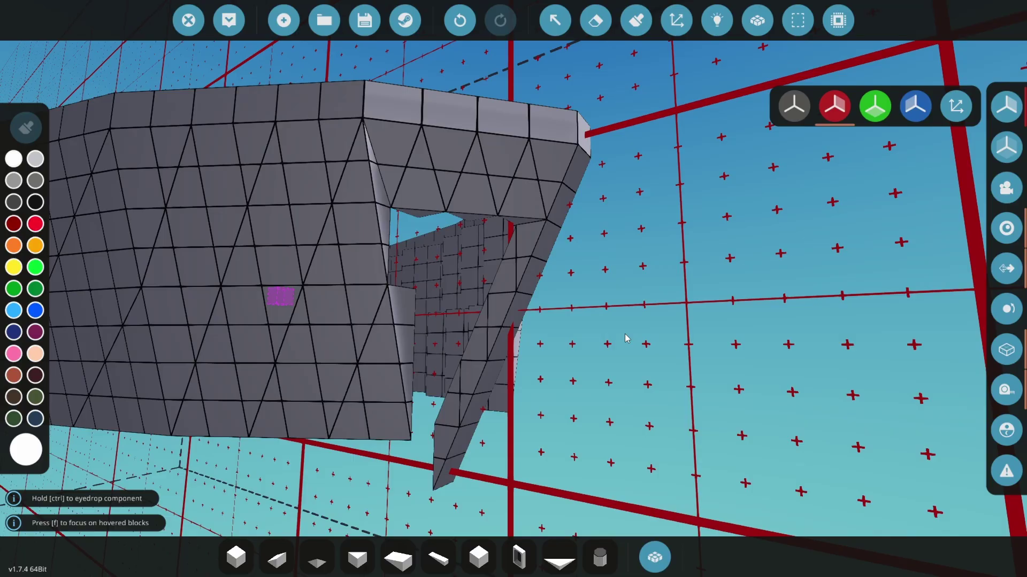
Step: Erase the surplus pyramids at the forward end of the hull side, behind the bow opening
{"action": "key", "text": "Delete"}
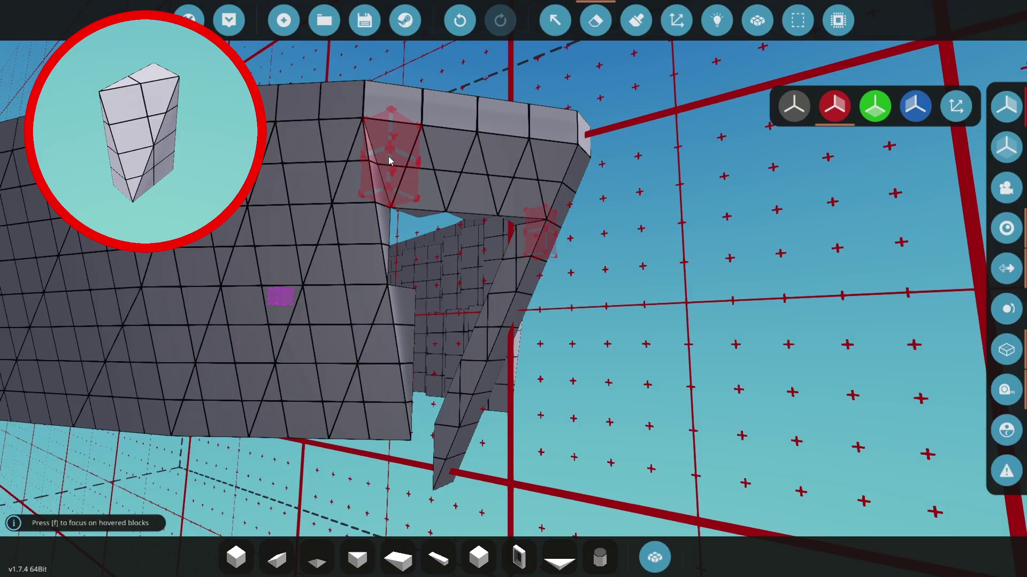
{"action": "left_click", "coordinate": [359, 258]}
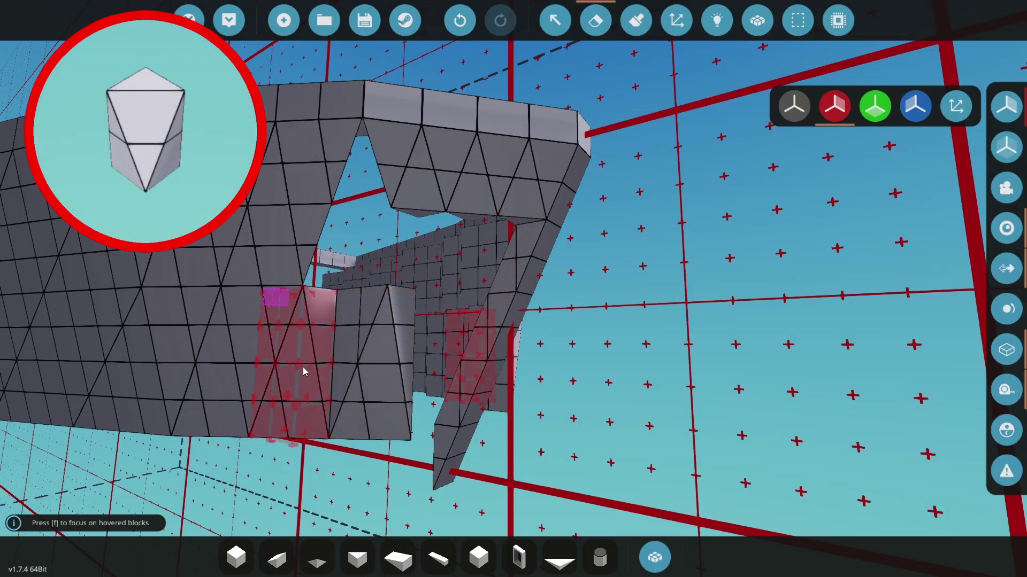
{"action": "left_click", "coordinate": [303, 371]}
{"action": "left_click", "coordinate": [377, 375]}
{"action": "key", "text": "Tab"}
{"action": "left_click", "coordinate": [292, 212]}
{"action": "key", "text": "Tab"}
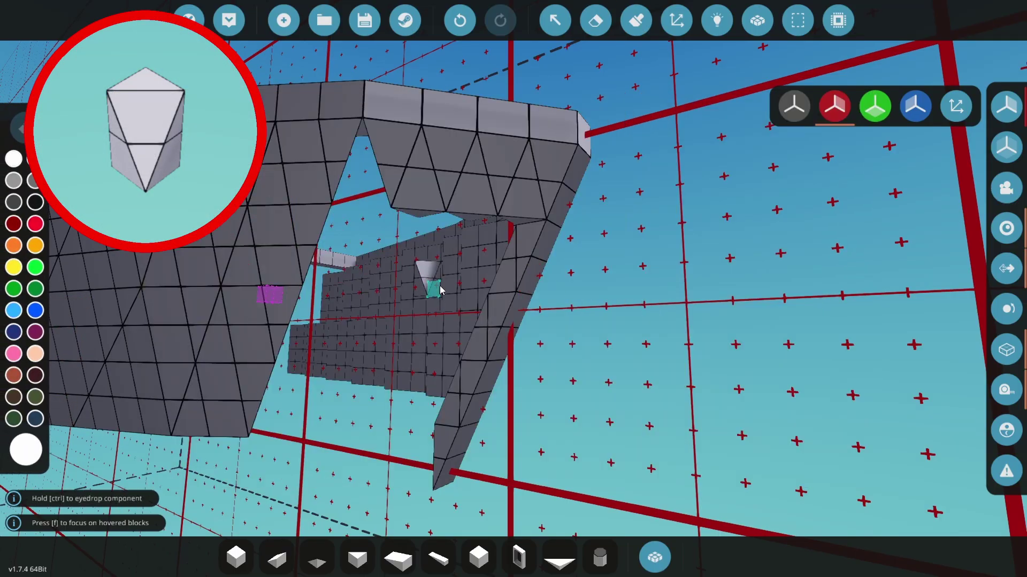
Step: Fill the bow opening row by row with 1x2 pyramids, working from the sloping stem back to the hull side
{"action": "key", "text": "f"}
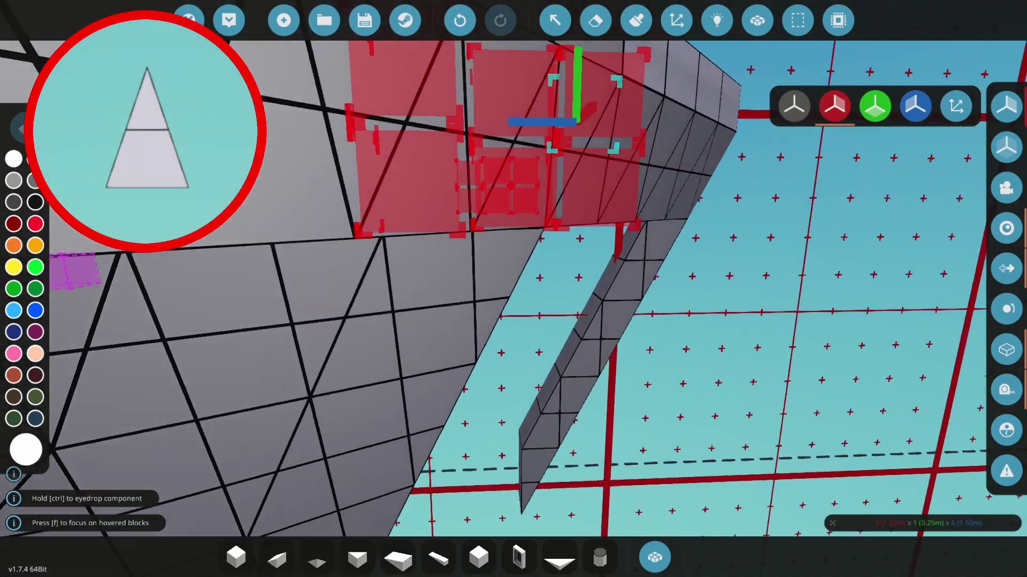
{"action": "right_click_drag", "start_coordinate": [513, 289], "coordinate": [447, 284]}
{"action": "left_click", "coordinate": [447, 284]}
{"action": "right_click_drag", "start_coordinate": [399, 374], "coordinate": [507, 284]}
{"action": "left_click", "coordinate": [507, 278]}
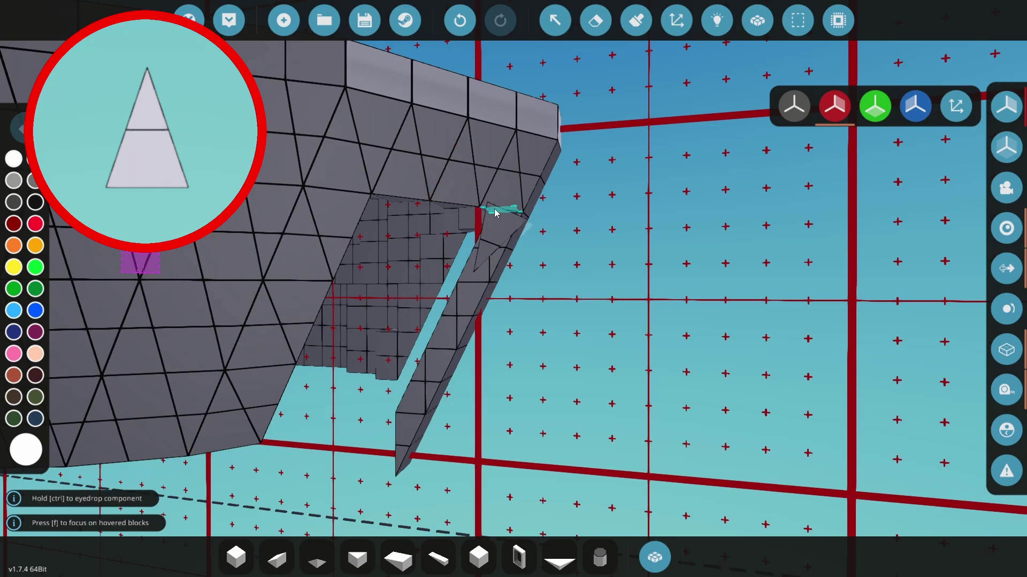
{"action": "left_click", "coordinate": [494, 213]}
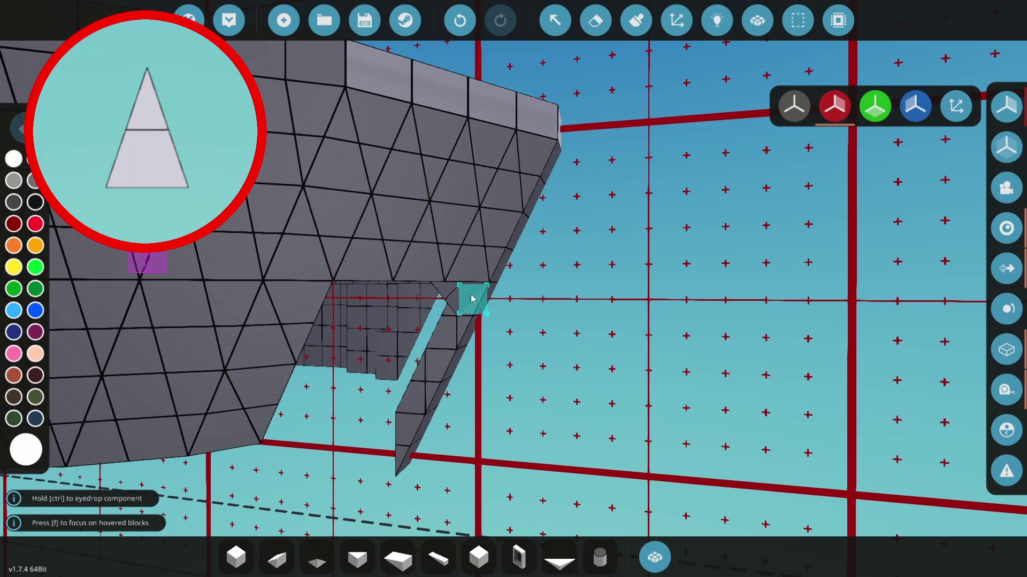
{"action": "key", "text": "s"}
{"action": "left_click", "coordinate": [466, 128]}
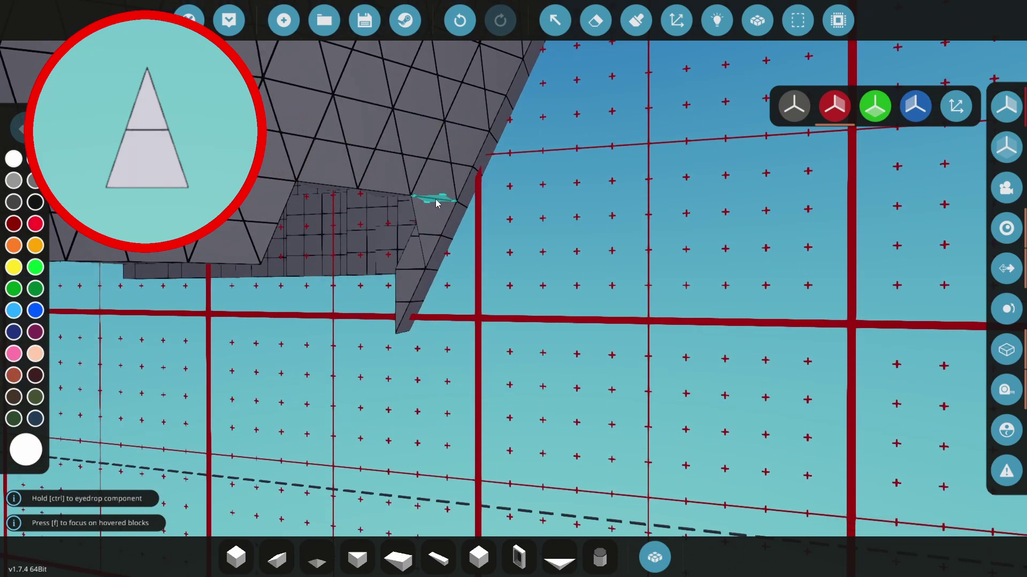
{"action": "left_click", "coordinate": [393, 206]}
Step: Choose the 1x2 pyramid, fill the lowest bow row from the foot of the stem backward, and erase the surplus end pieces
{"action": "key", "text": "s"}
{"action": "key", "text": "a"}
{"action": "right_click_drag", "start_coordinate": [326, 182], "coordinate": [508, 188]}
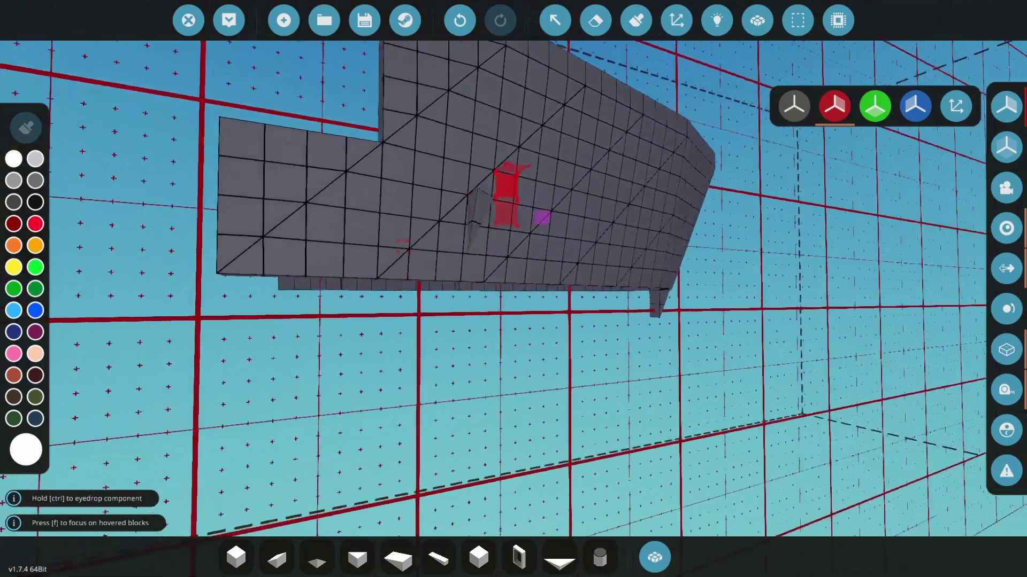
{"action": "right_click_drag", "start_coordinate": [542, 217], "coordinate": [391, 381]}
{"action": "key", "text": "d"}
{"action": "key", "text": "d"}
{"action": "key", "text": "a"}
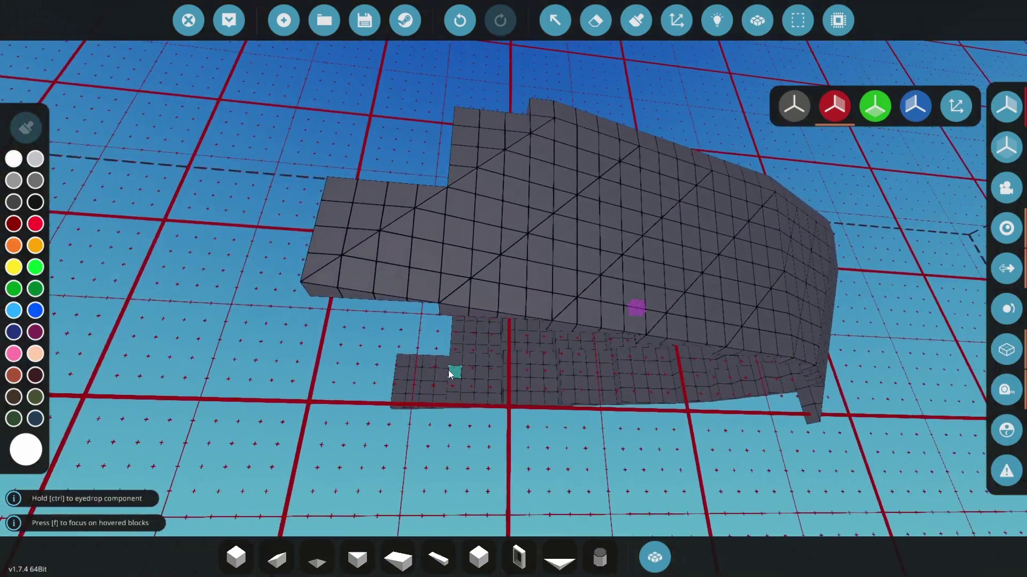
{"action": "key", "text": "q"}
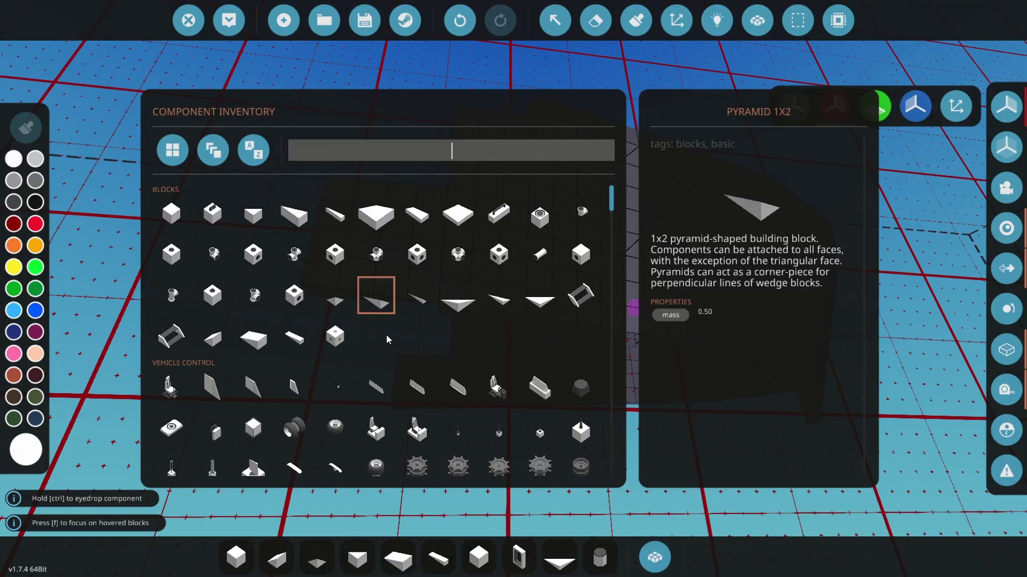
{"action": "left_click", "coordinate": [378, 303]}
{"action": "key", "text": "w"}
{"action": "right_click_drag", "start_coordinate": [568, 332], "coordinate": [657, 336]}
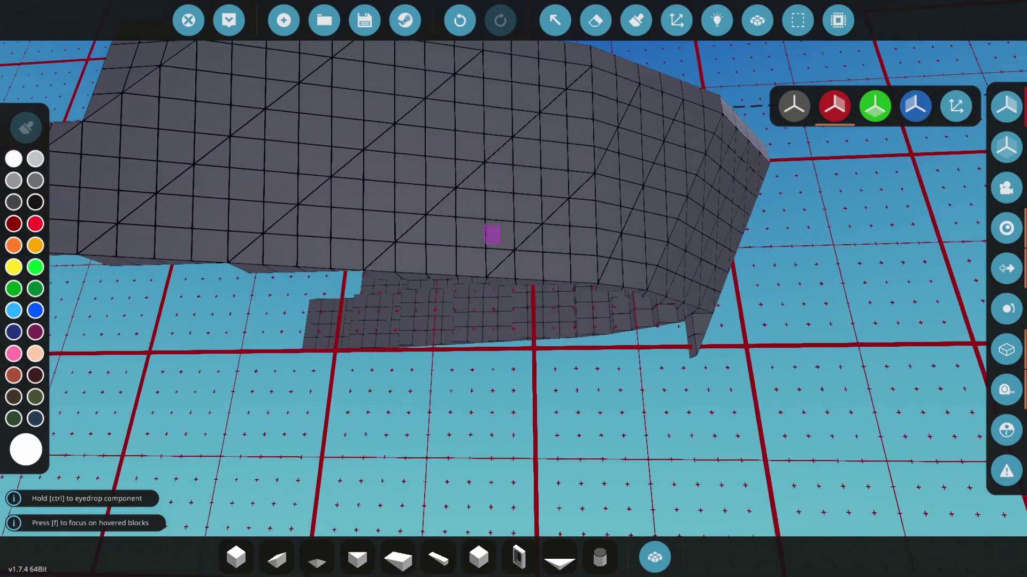
{"action": "right_click_drag", "start_coordinate": [535, 342], "coordinate": [568, 385]}
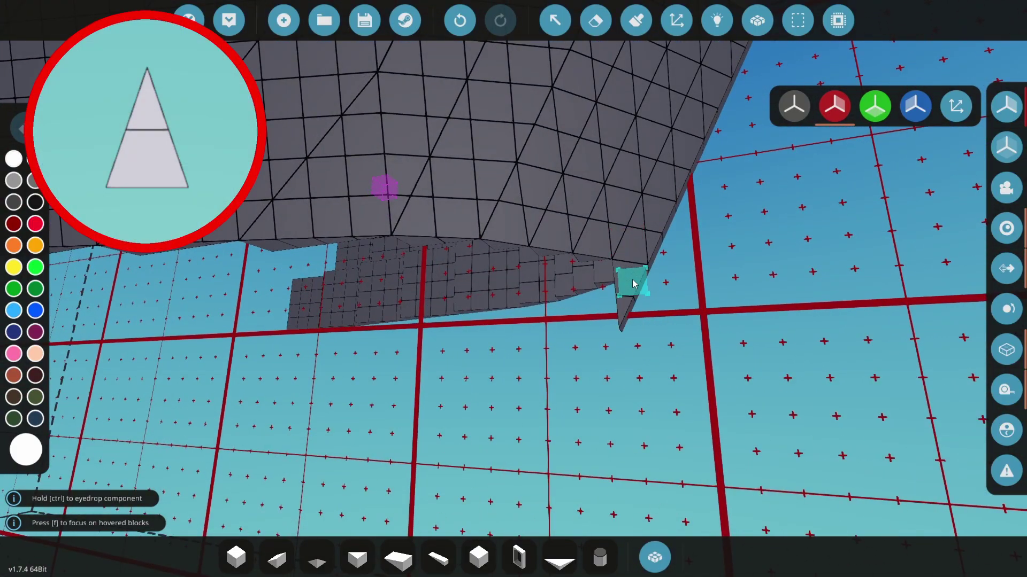
{"action": "left_click_drag", "start_coordinate": [604, 273], "coordinate": [467, 244]}
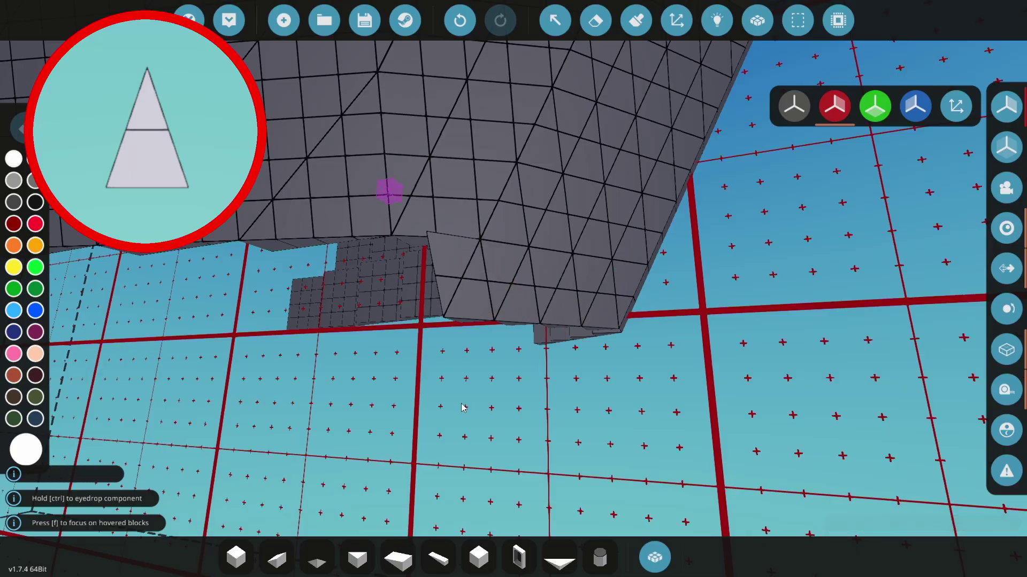
{"action": "key", "text": "Delete"}
{"action": "right_click_drag", "start_coordinate": [463, 408], "coordinate": [520, 349]}
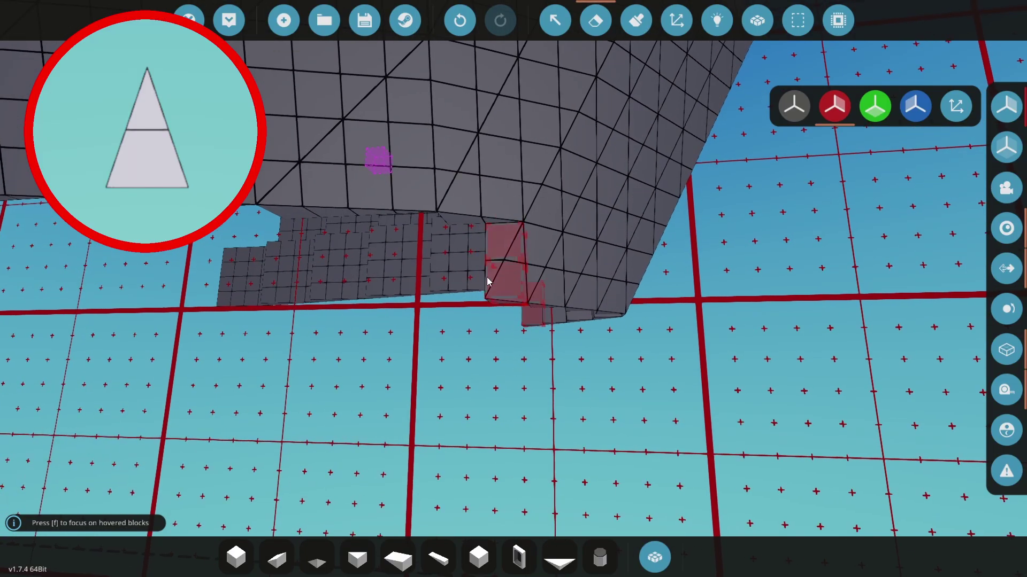
Step: Choose the 2x2 pyramid and place it at the aft end of the lowest bow row to join the hull side
{"action": "key", "text": "q"}
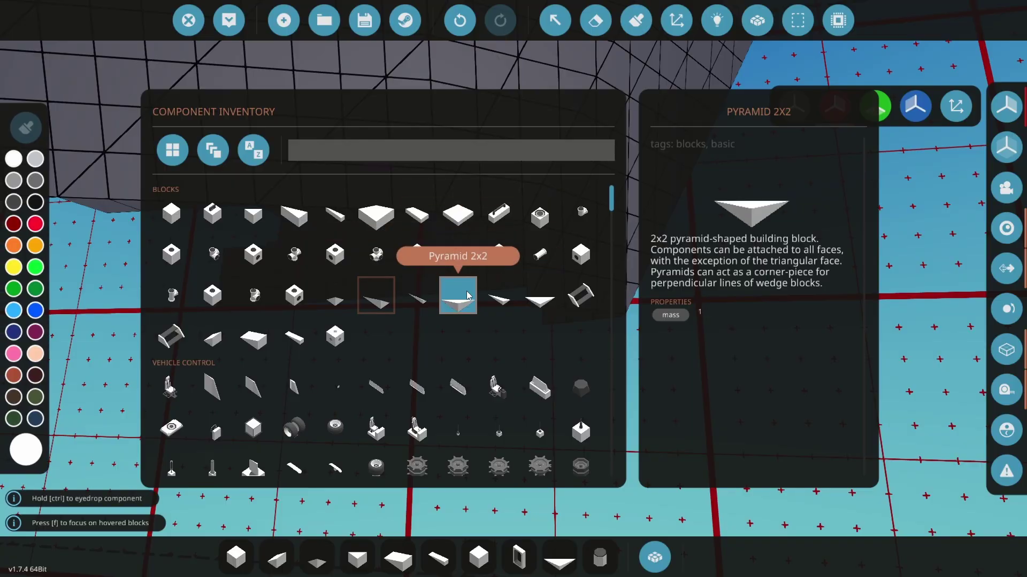
{"action": "left_click", "coordinate": [467, 295]}
{"action": "key", "text": "l"}
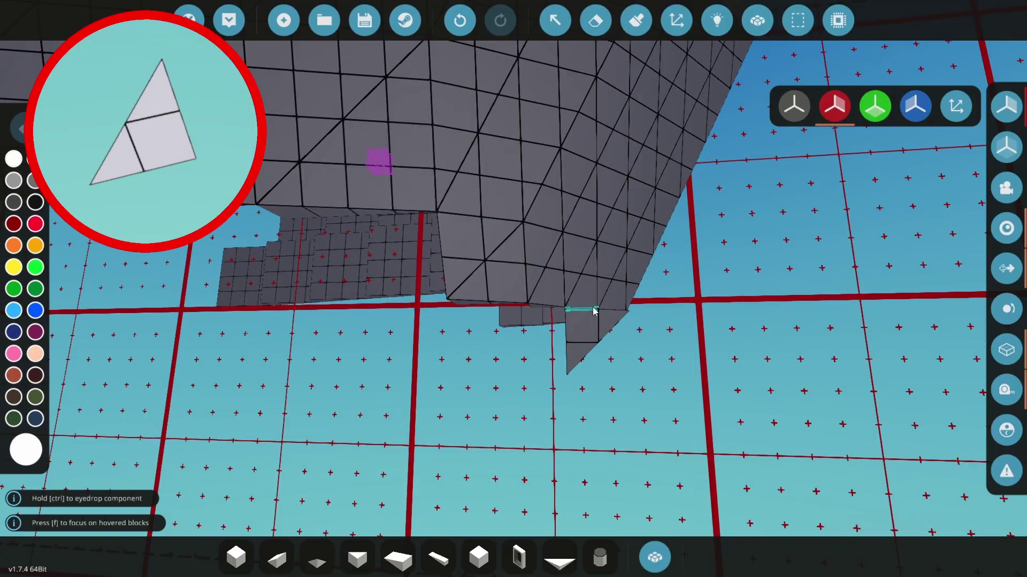
{"action": "right_click_drag", "start_coordinate": [594, 310], "coordinate": [592, 304]}
Step: Choose the 2x4 pyramid, reorient it, and fill the lowest hull tier from its aft end forward to the bow section
{"action": "key", "text": "q"}
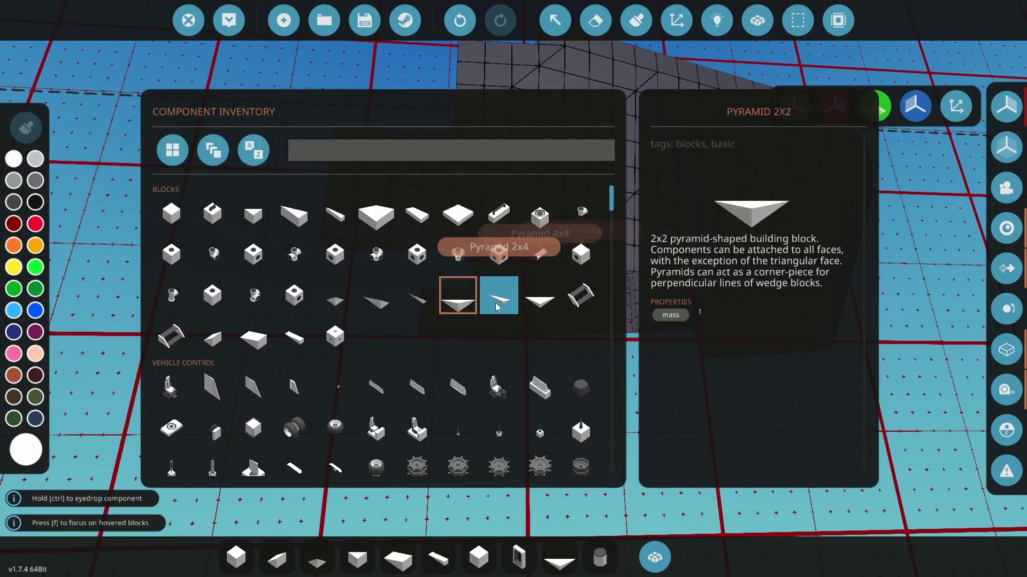
{"action": "left_click", "coordinate": [495, 303]}
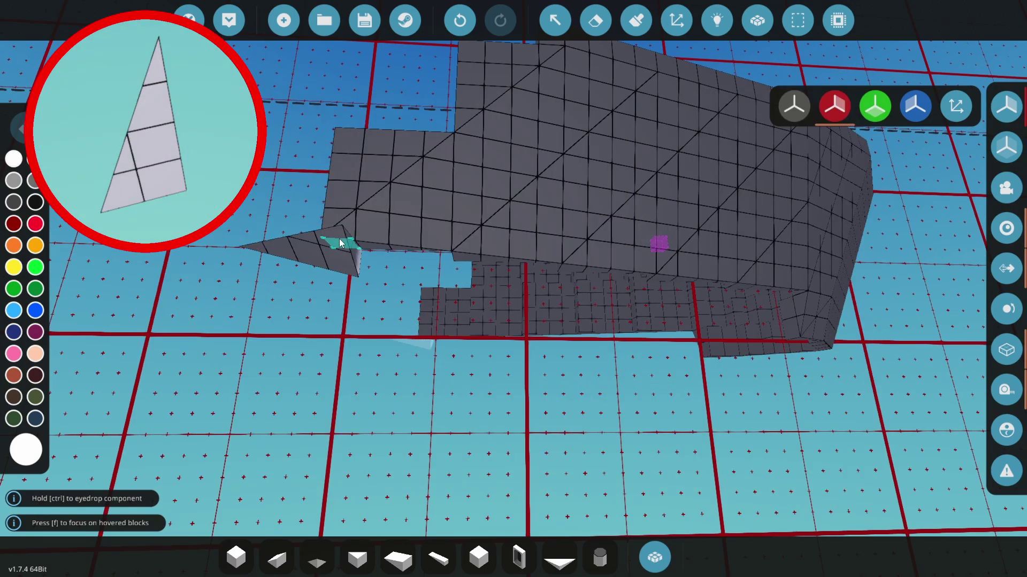
{"action": "key", "text": "u"}
{"action": "key", "text": "u"}
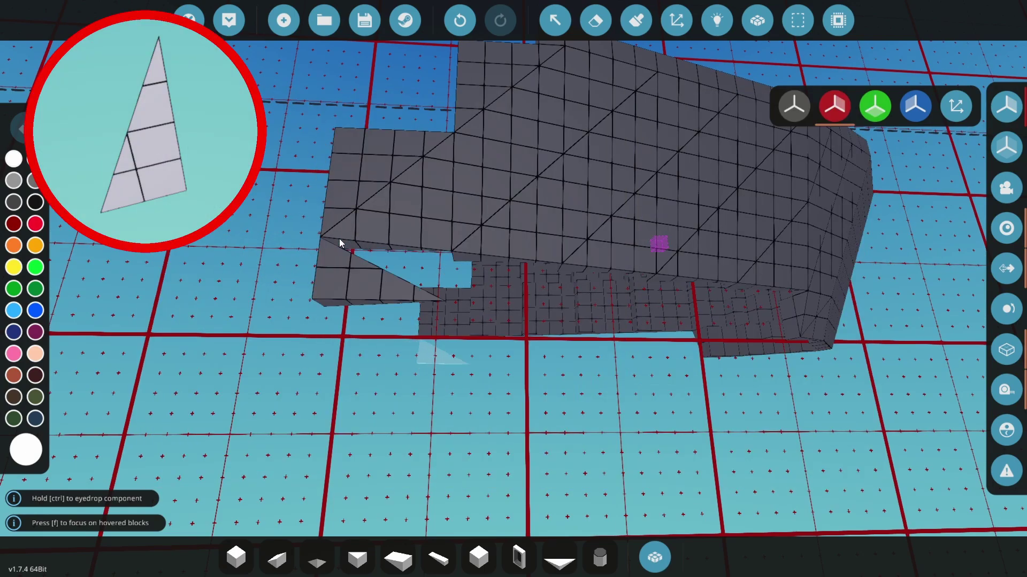
{"action": "key", "text": "k"}
{"action": "left_click_drag", "start_coordinate": [340, 239], "coordinate": [678, 331]}
Step: Fill the open bottom of the forward hull between the two sides with single blocks
{"action": "key", "text": "d"}
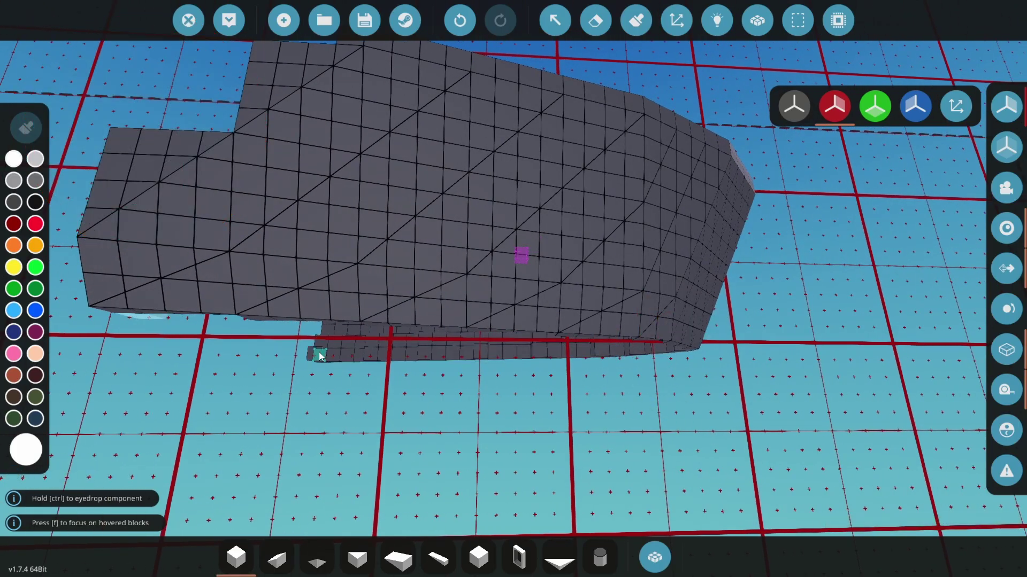
{"action": "left_click_drag", "start_coordinate": [321, 351], "coordinate": [320, 352]}
{"action": "right_click_drag", "start_coordinate": [321, 351], "coordinate": [321, 353]}
{"action": "left_click_drag", "start_coordinate": [321, 352], "coordinate": [703, 391]}
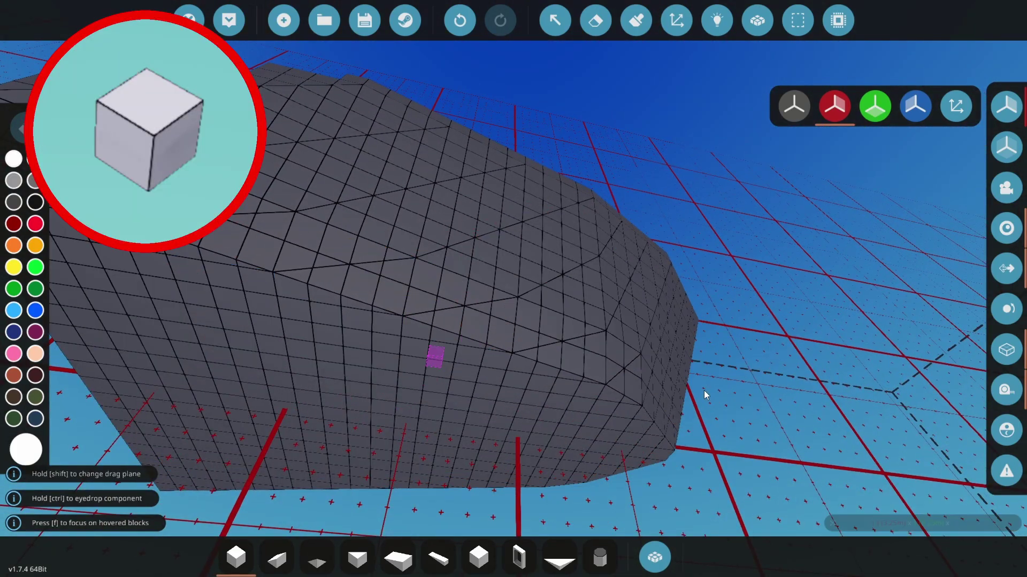
Step: Extend the bottom edge of the hull side to the stern with a row of 1x2 wedges
{"action": "key", "text": "s"}
{"action": "key", "text": "a"}
{"action": "right_click_drag", "start_coordinate": [613, 323], "coordinate": [687, 369]}
{"action": "key", "text": "a"}
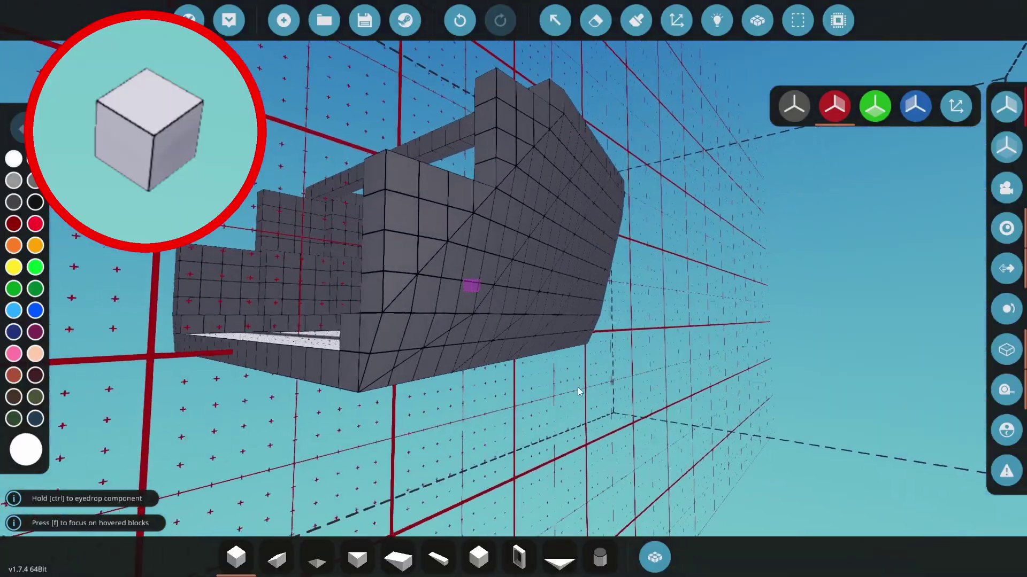
{"action": "left_click", "coordinate": [398, 557]}
{"action": "left_click", "coordinate": [442, 369]}
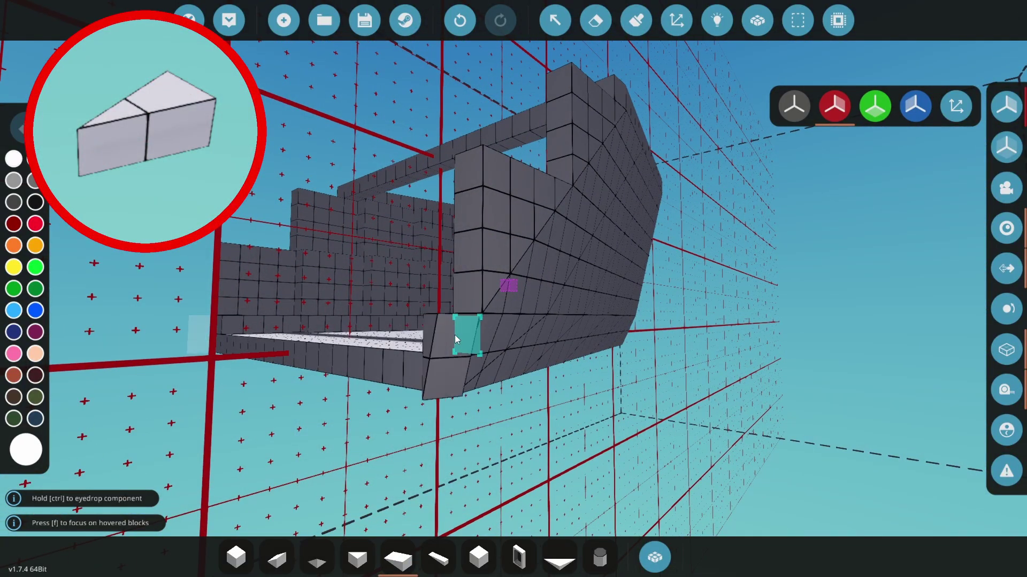
{"action": "key", "text": "s"}
{"action": "key", "text": "a"}
{"action": "left_click_drag", "start_coordinate": [467, 335], "coordinate": [215, 409]}
{"action": "right_click_drag", "start_coordinate": [215, 410], "coordinate": [288, 393]}
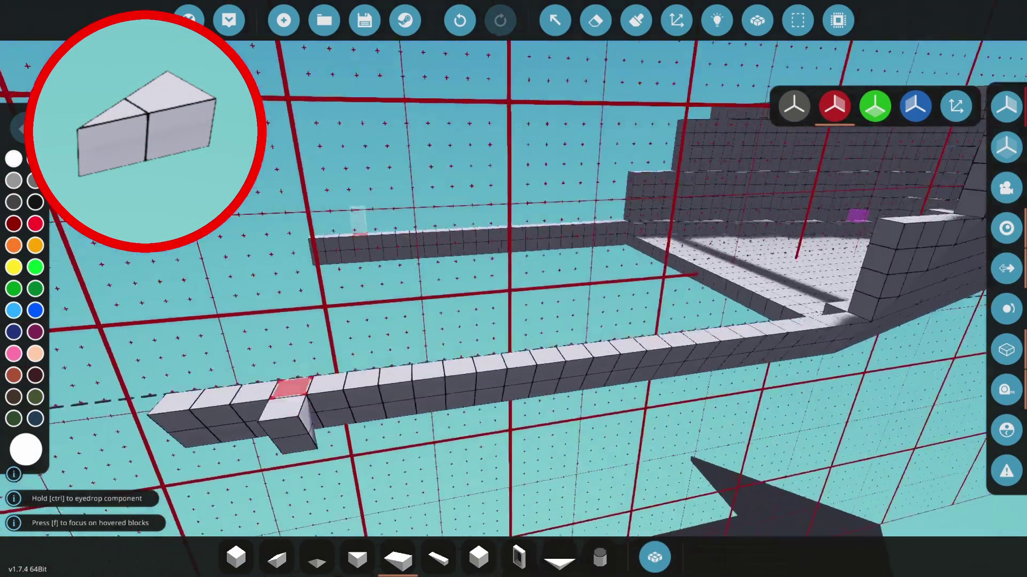
Step: Fill the aft hull floor between the bottom edges with blocks, and cover the bow section with a block deck
{"action": "key", "text": "1"}
{"action": "left_click_drag", "start_coordinate": [328, 260], "coordinate": [778, 306]}
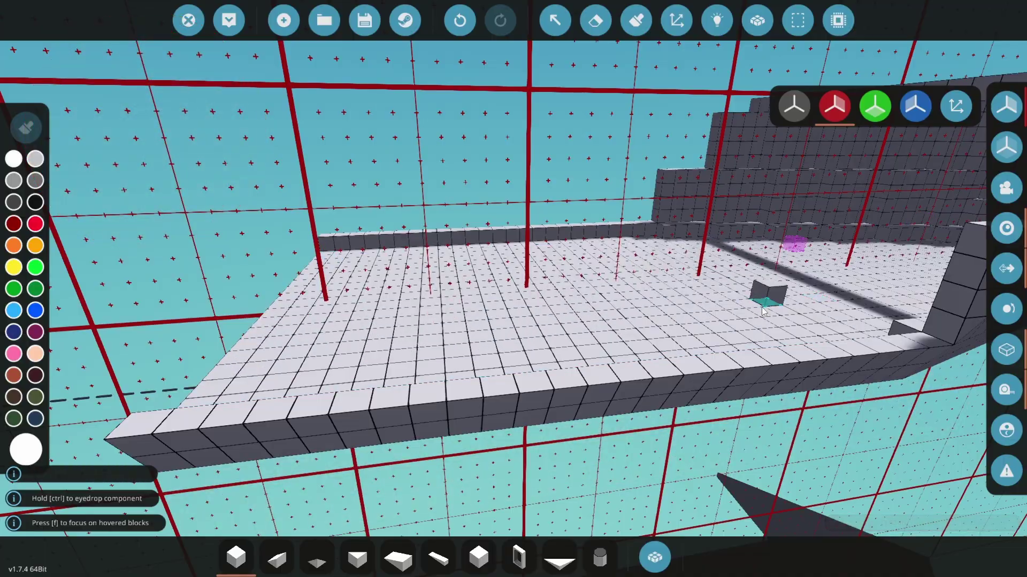
{"action": "key", "text": "s"}
{"action": "key", "text": "d"}
{"action": "right_click_drag", "start_coordinate": [733, 316], "coordinate": [475, 325]}
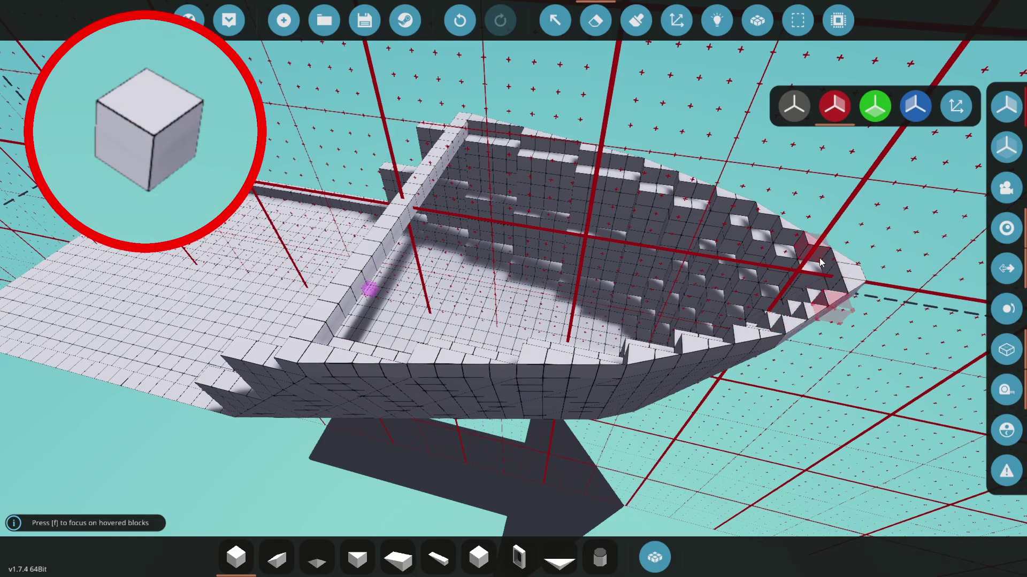
{"action": "left_click_drag", "start_coordinate": [821, 262], "coordinate": [299, 368]}
Step: Extend the hull side walls back to the stern up to deck height and cover the aft section with blocks
{"action": "right_click_drag", "start_coordinate": [300, 368], "coordinate": [676, 402]}
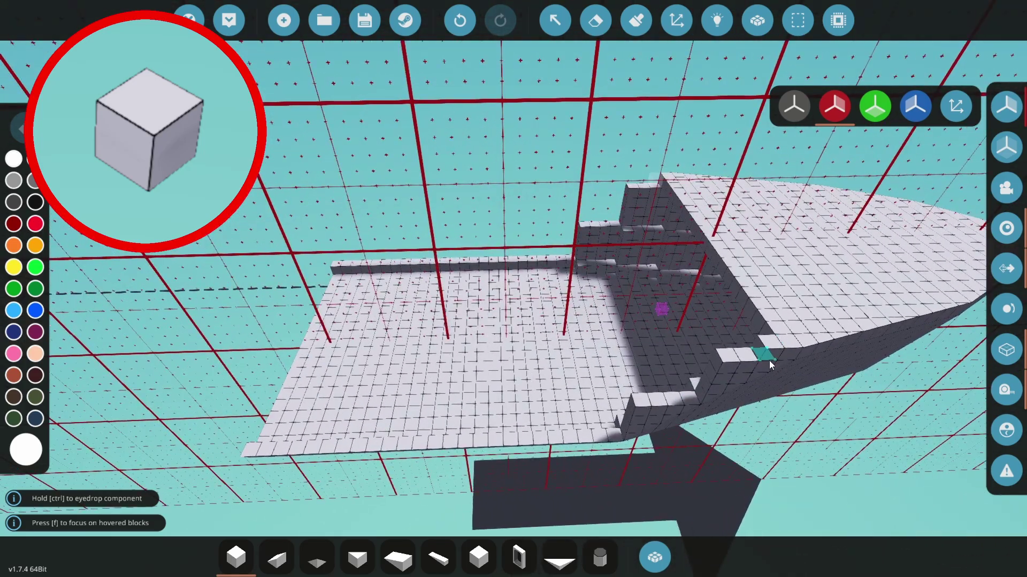
{"action": "left_click_drag", "start_coordinate": [769, 360], "coordinate": [248, 458]}
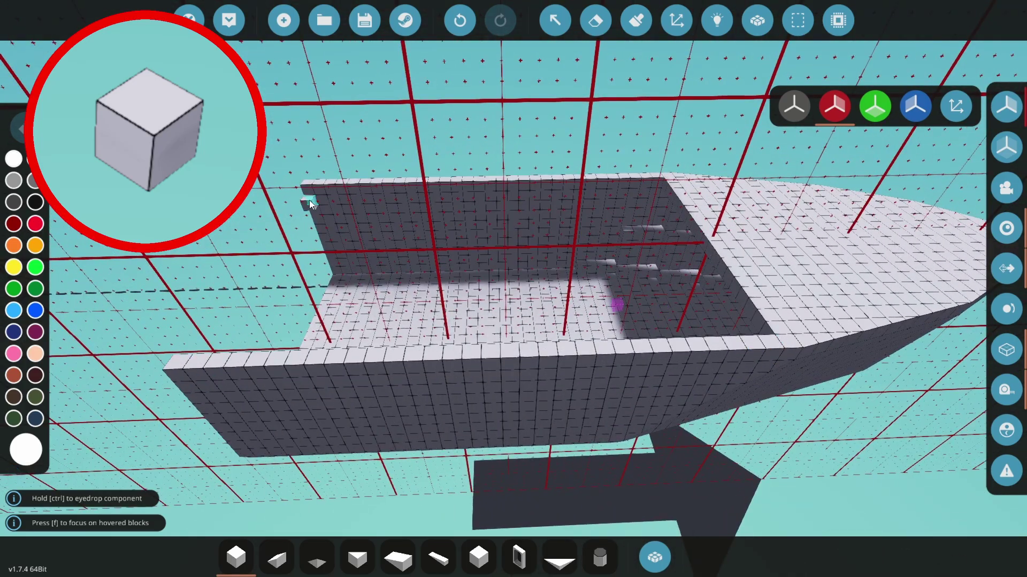
{"action": "left_click_drag", "start_coordinate": [315, 195], "coordinate": [762, 336]}
Step: Turn off the symmetry mode and inspect the completed hull from the bow and stern
{"action": "right_click_drag", "start_coordinate": [763, 342], "coordinate": [888, 431]}
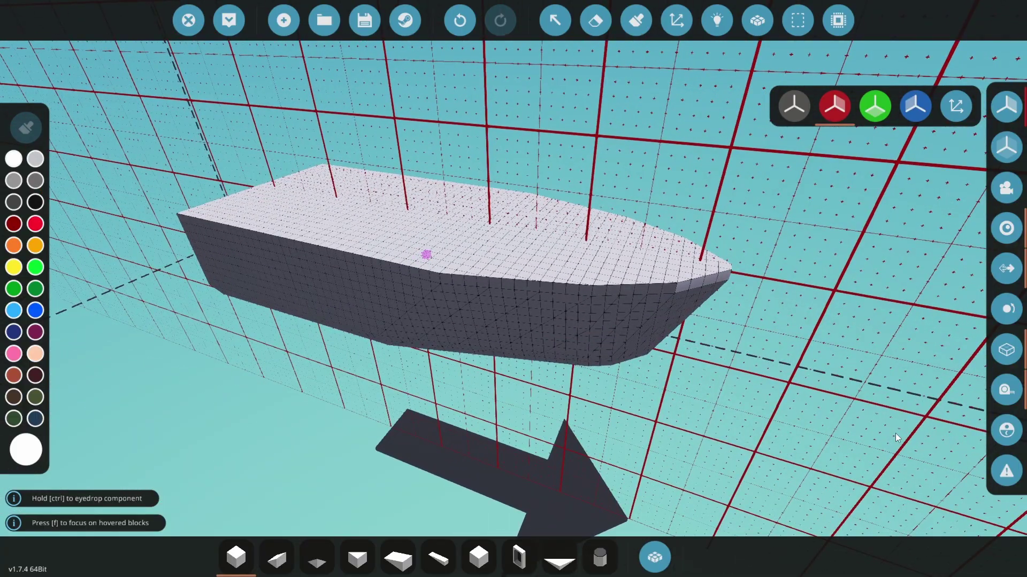
{"action": "left_click", "coordinate": [1014, 110]}
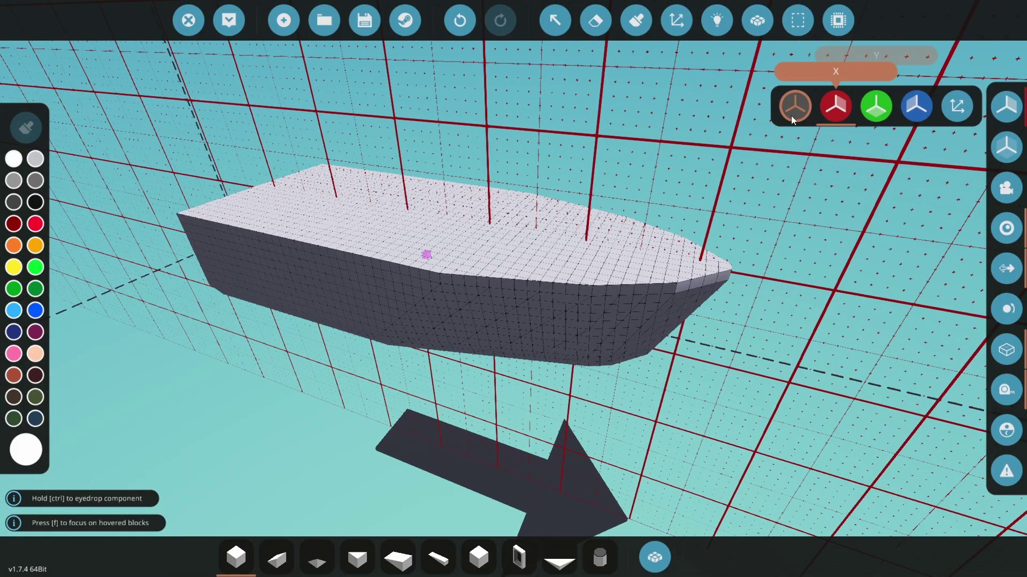
{"action": "left_click", "coordinate": [794, 109]}
{"action": "right_click_drag", "start_coordinate": [891, 307], "coordinate": [513, 425]}
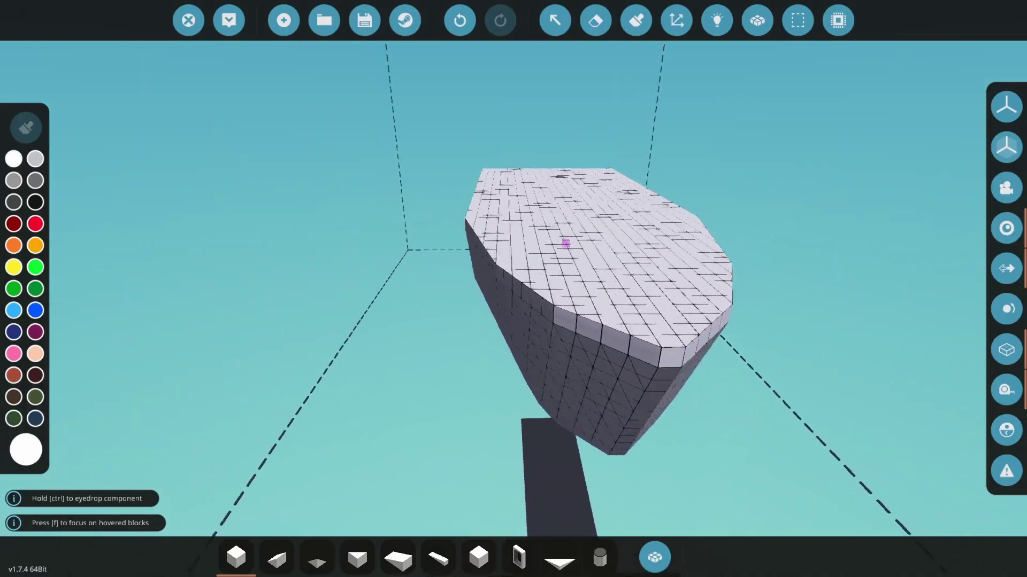
{"action": "right_click_drag", "start_coordinate": [566, 243], "coordinate": [567, 269]}
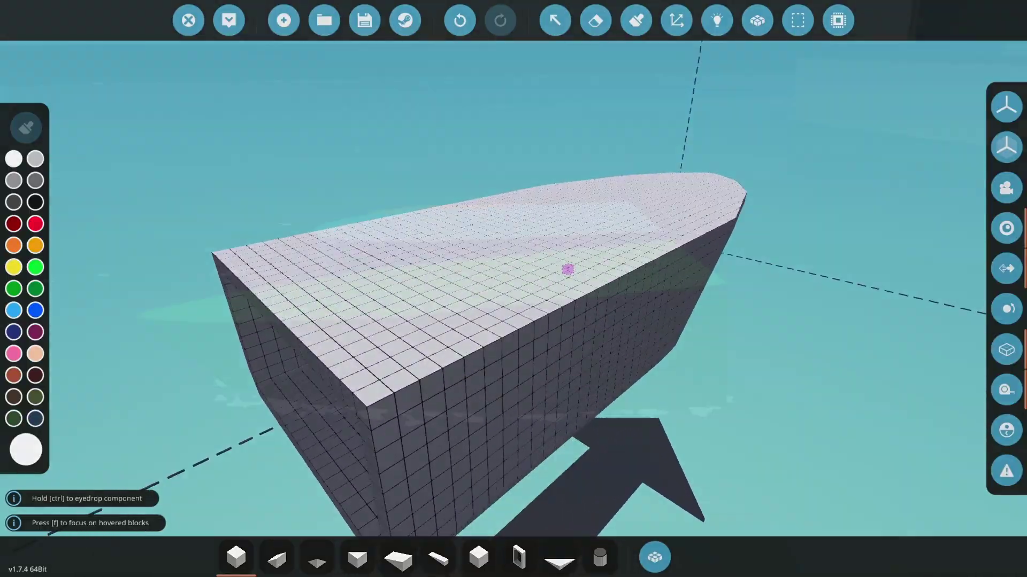